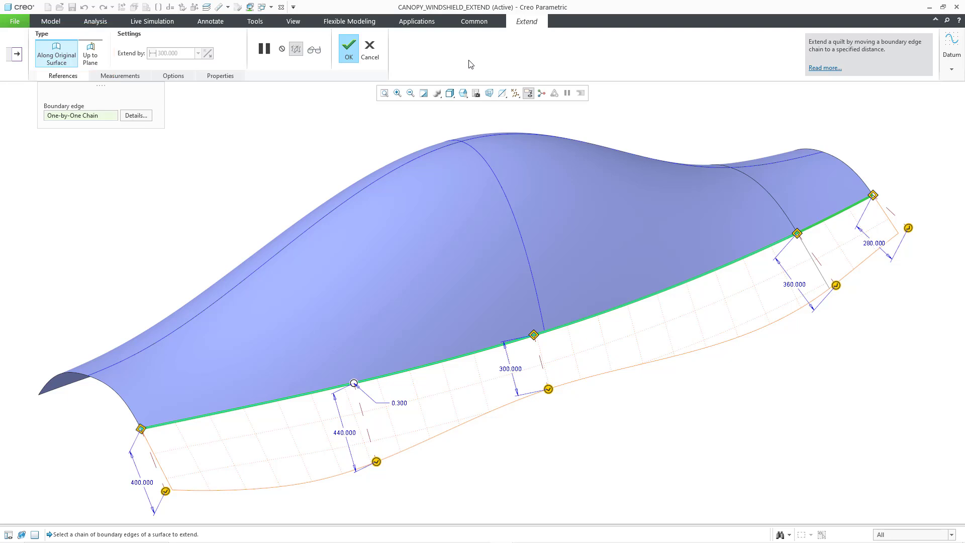
Review the measurement points and the method options of the existing canopy edge extension, and accept the feature.
click(124, 77)
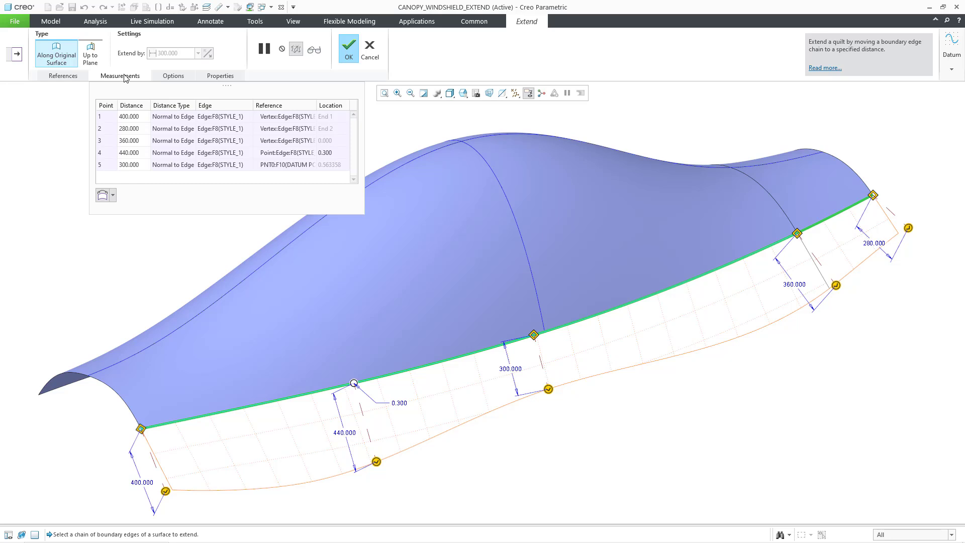
click(180, 77)
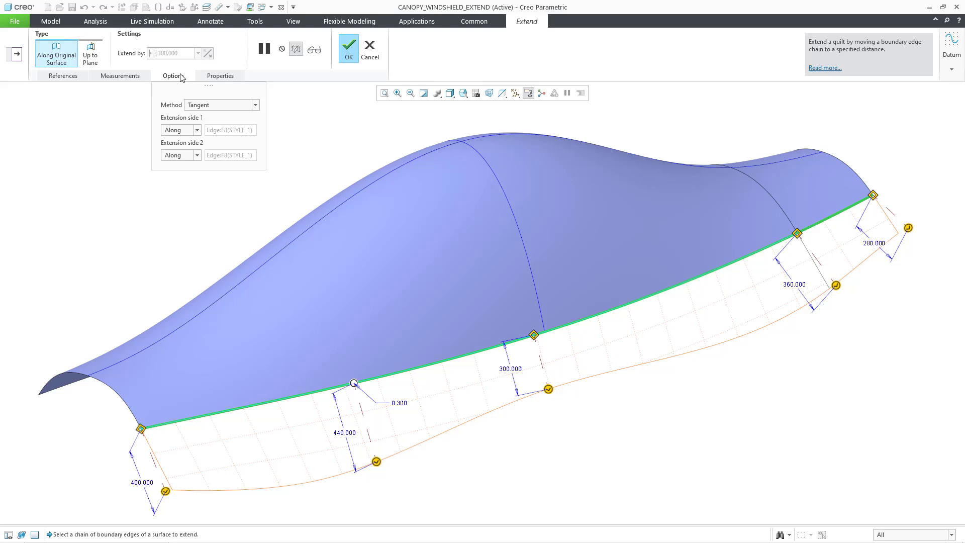
click(348, 53)
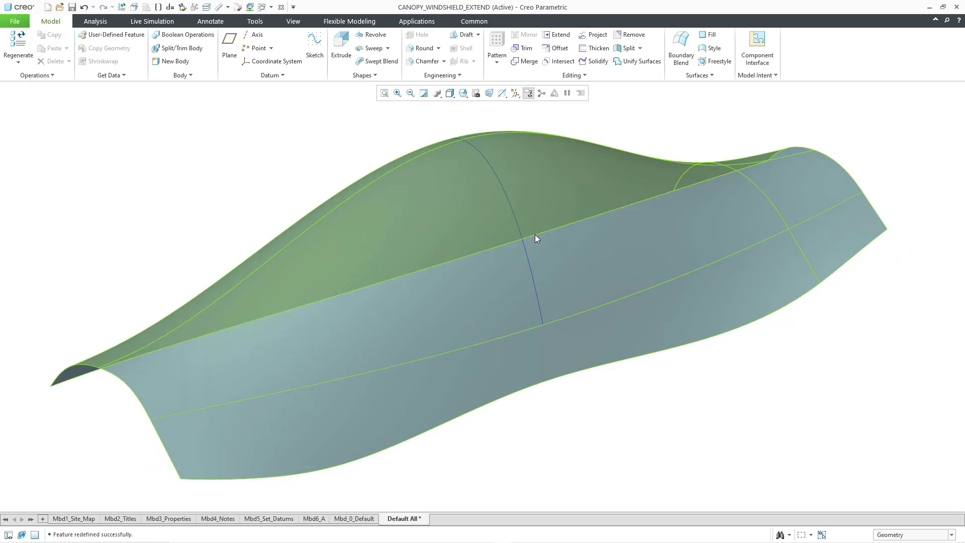
Extend the two-edge chain along the canopy's opposite lower boundary by about 107 along the original surface, with the Same method.
mouse_move(541, 226)
middle_down()
mouse_move(588, 211)
mouse_move(631, 211)
mouse_move(642, 226)
middle_up()
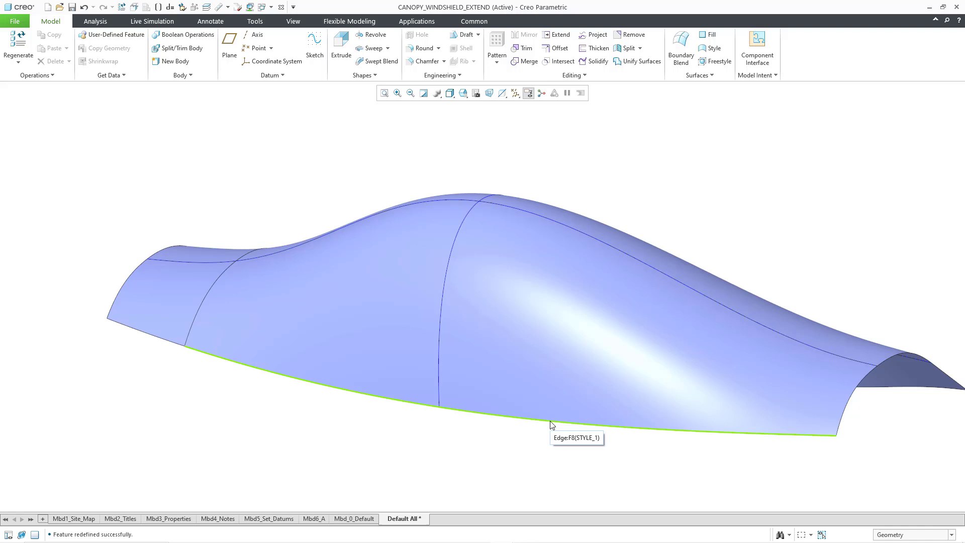
click(551, 423)
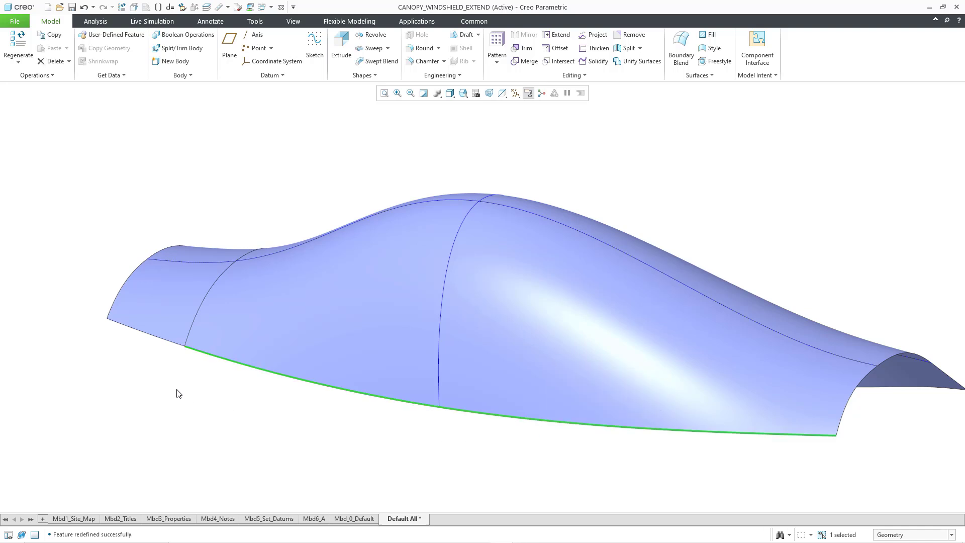
click(139, 335)
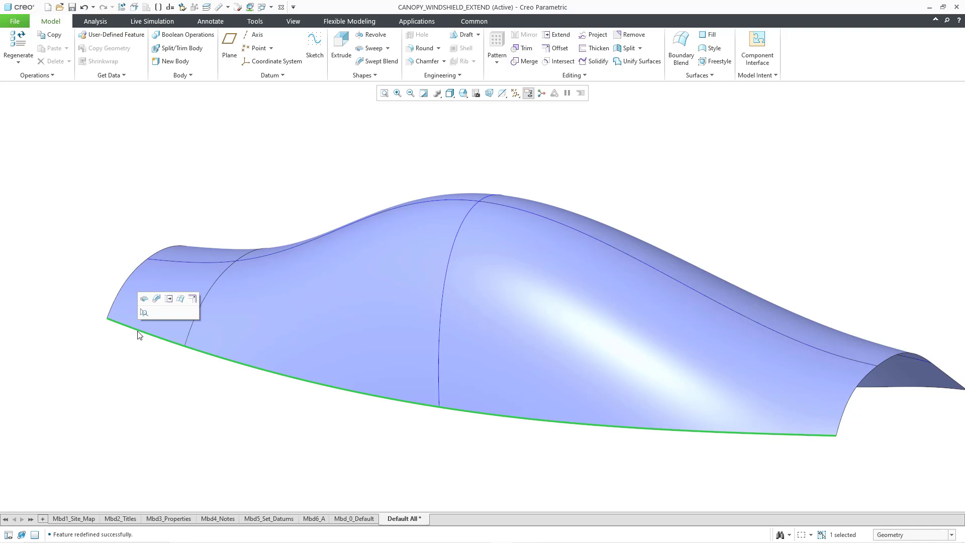
click(168, 299)
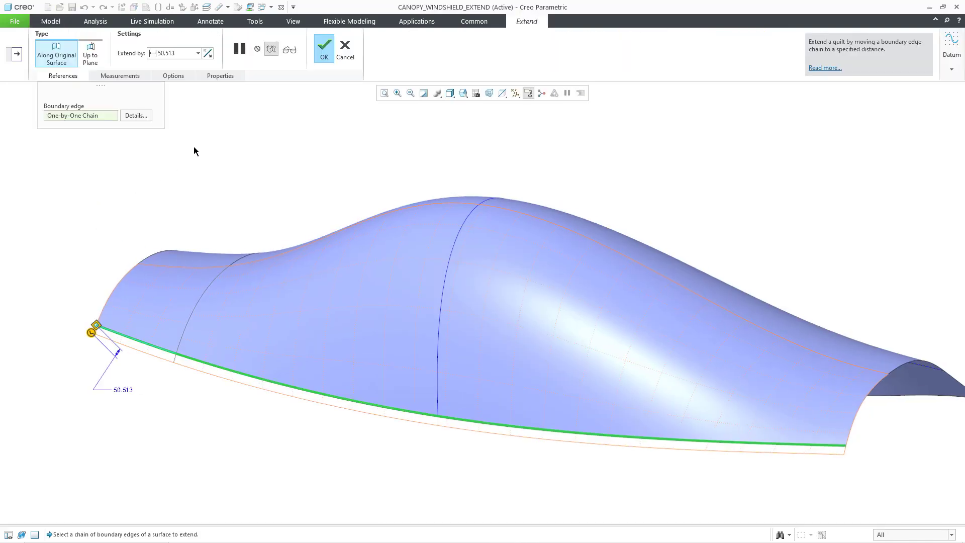
click(174, 76)
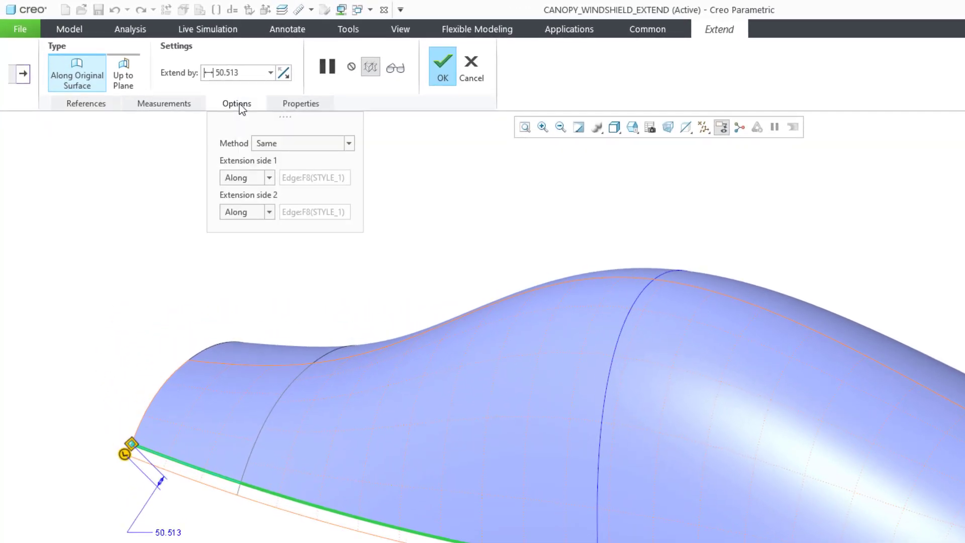
click(349, 144)
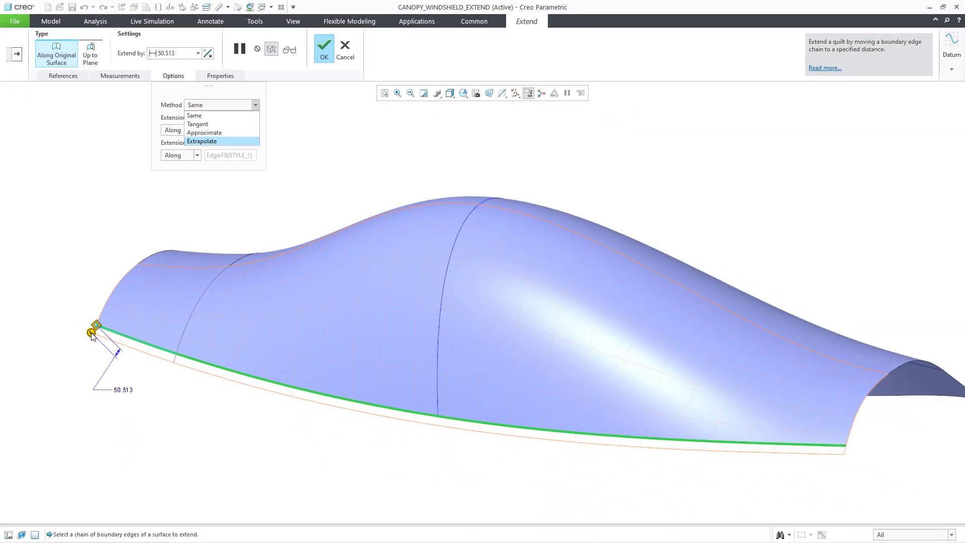
click(91, 333)
drag(92, 332, 85, 343)
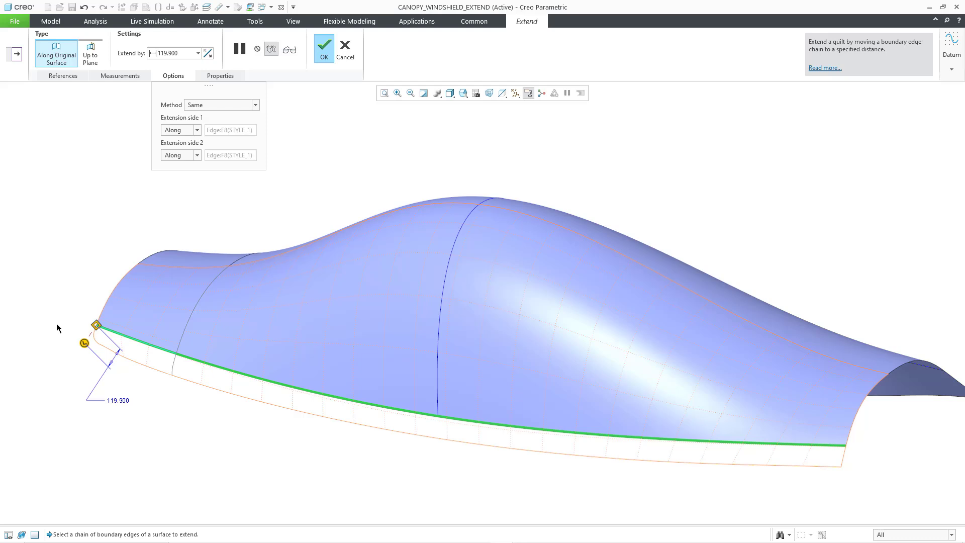
mouse_move(83, 346)
mouse_down()
mouse_move(74, 358)
mouse_move(85, 341)
mouse_up()
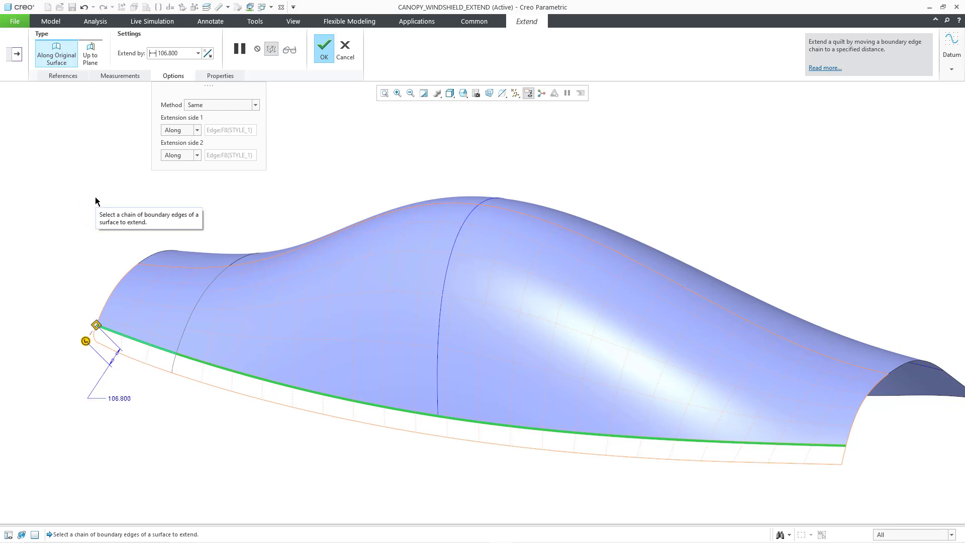
middle_click(95, 197)
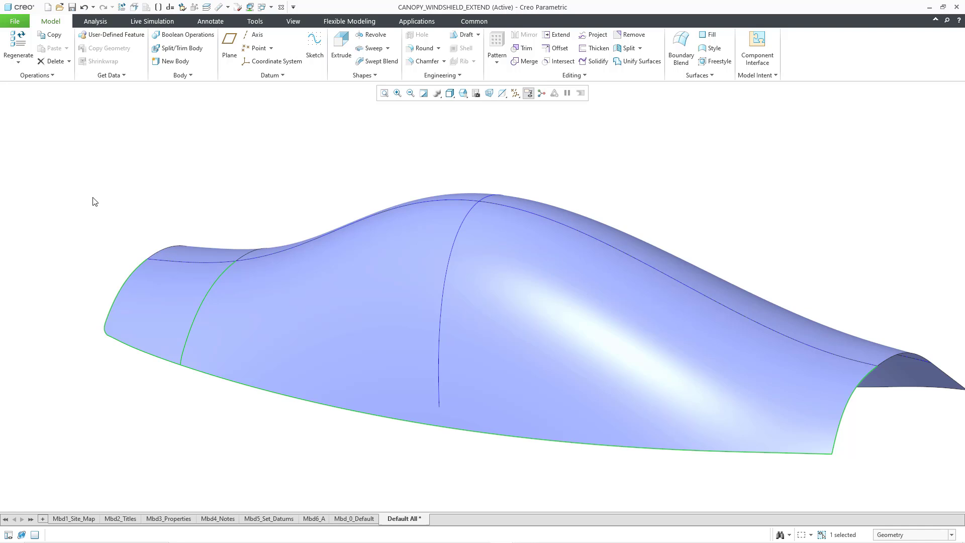
Redefine the new extension with the Tangent method and lengthen it to about 392.5.
right_click(92, 201)
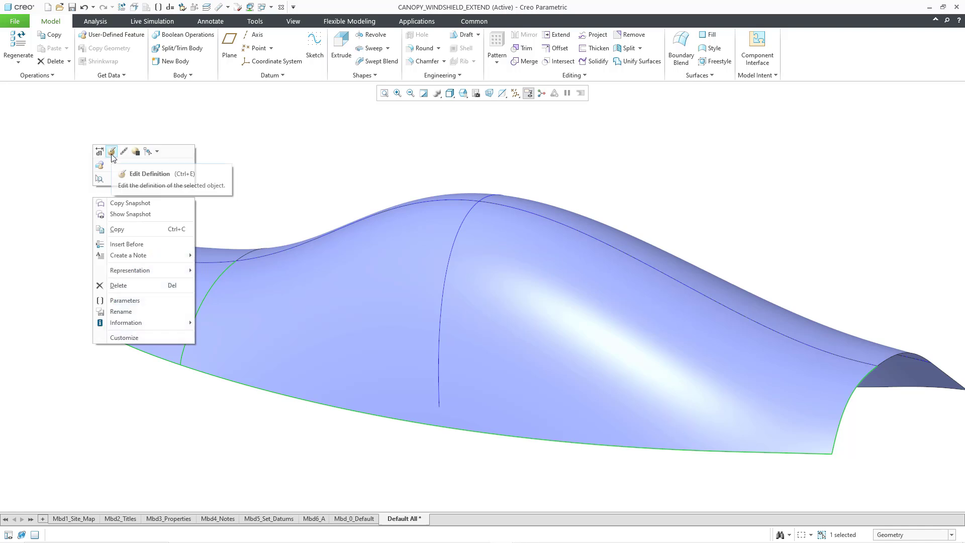
click(112, 153)
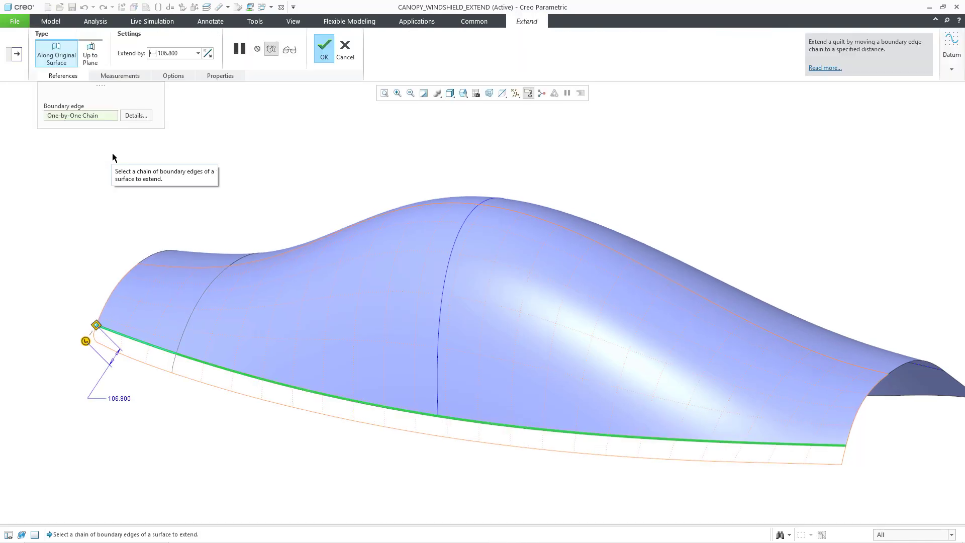
click(175, 78)
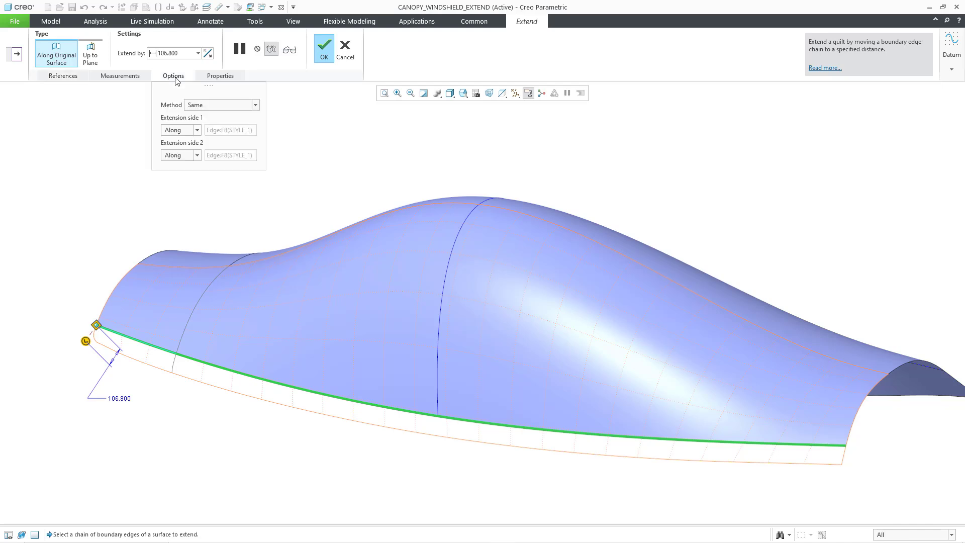
click(256, 106)
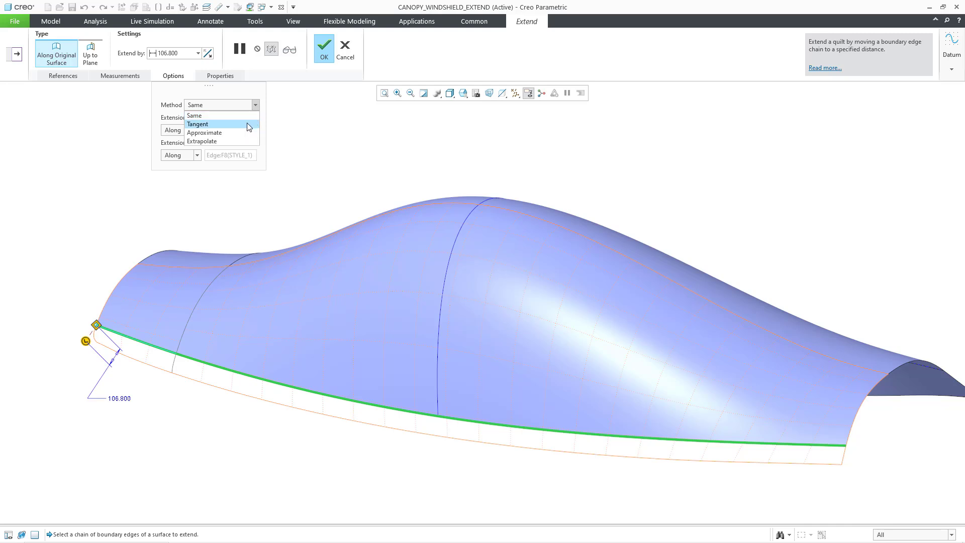
click(248, 125)
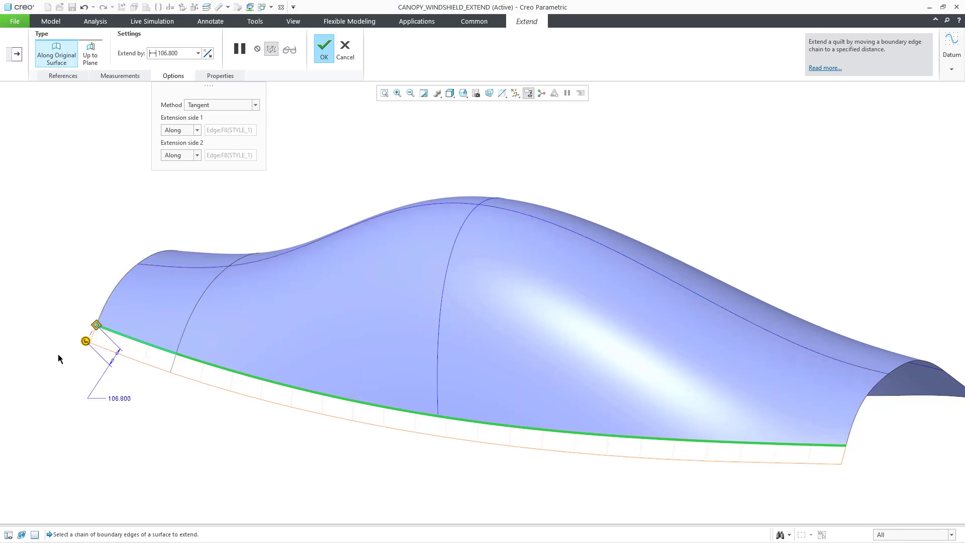
drag(86, 341, 61, 389)
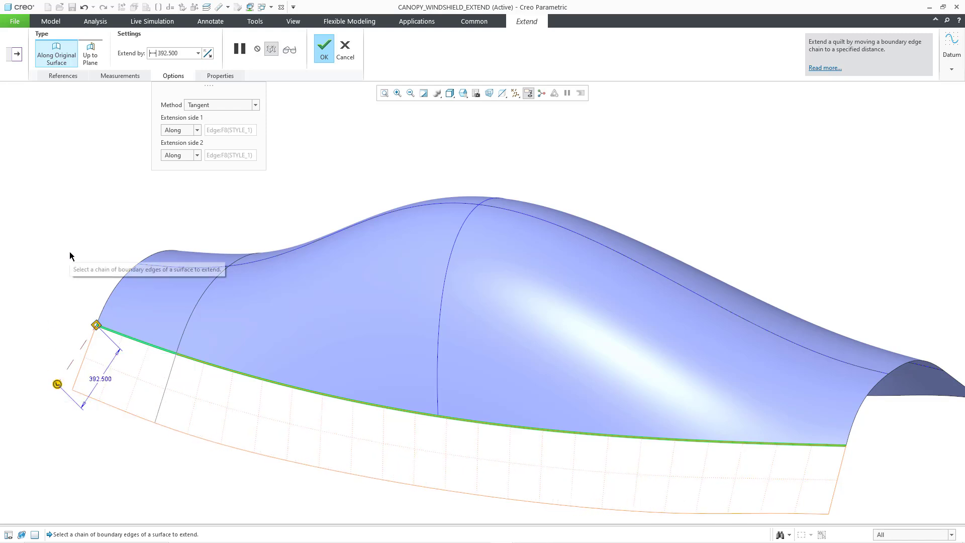
middle_click(74, 186)
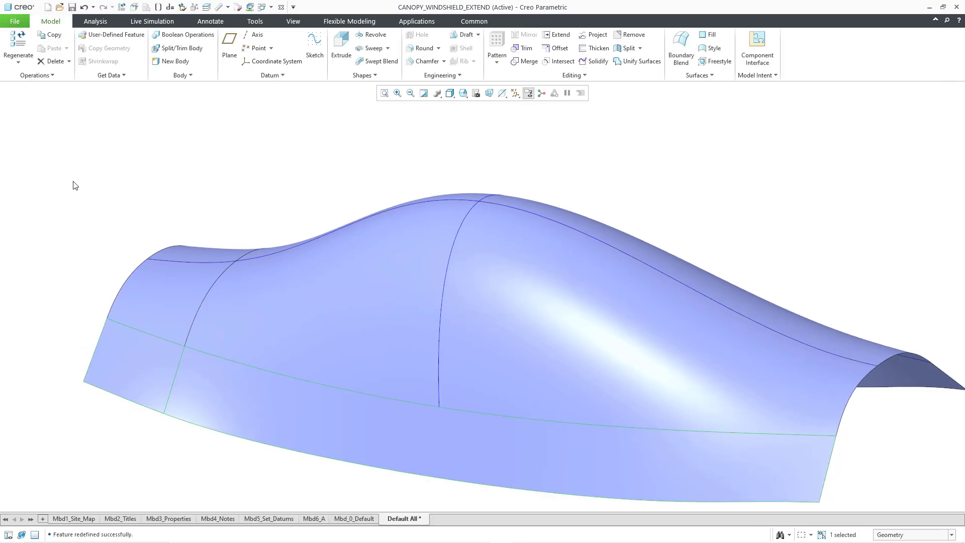
click(73, 185)
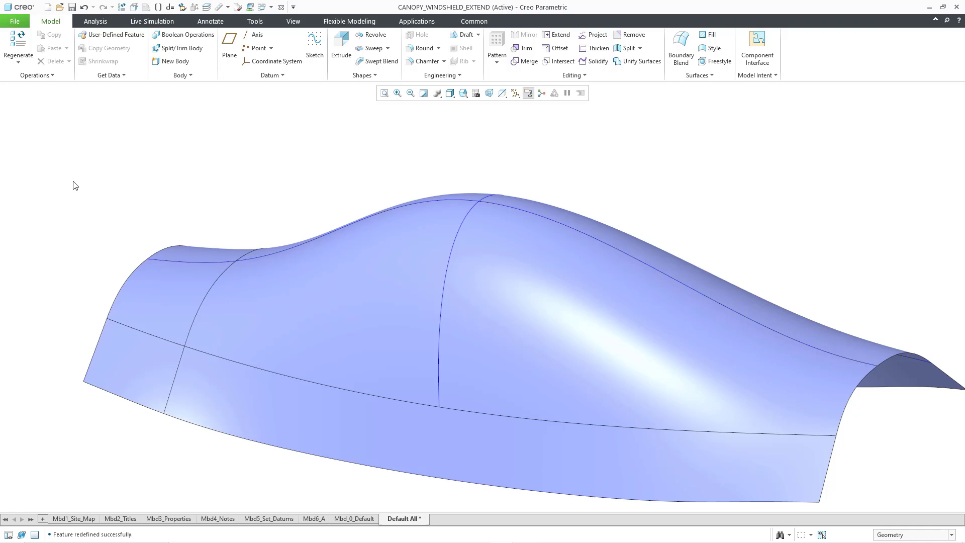
Redefine Extend 2, comparing the Approximate and Tangent methods in the preview, and apply the Approximate method.
click(9, 535)
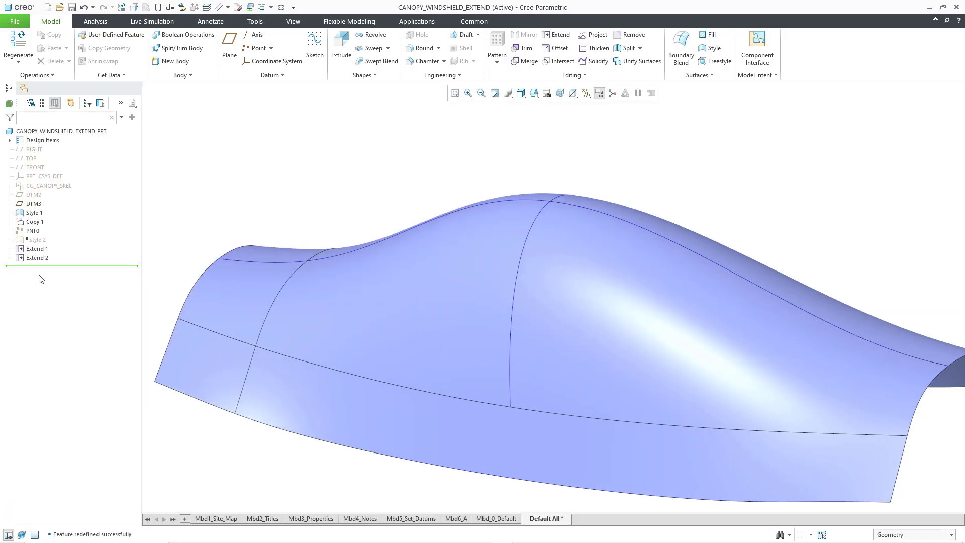
click(37, 259)
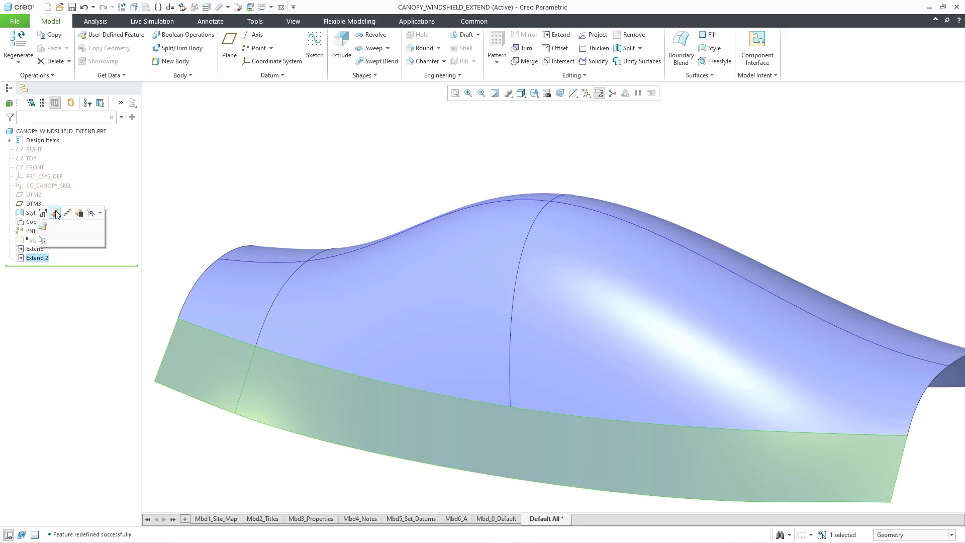
click(55, 212)
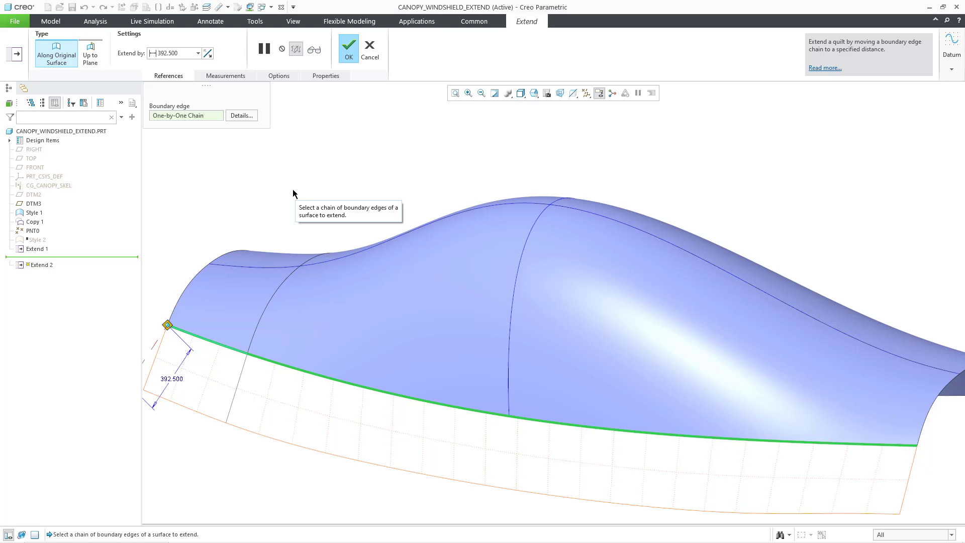
click(8, 535)
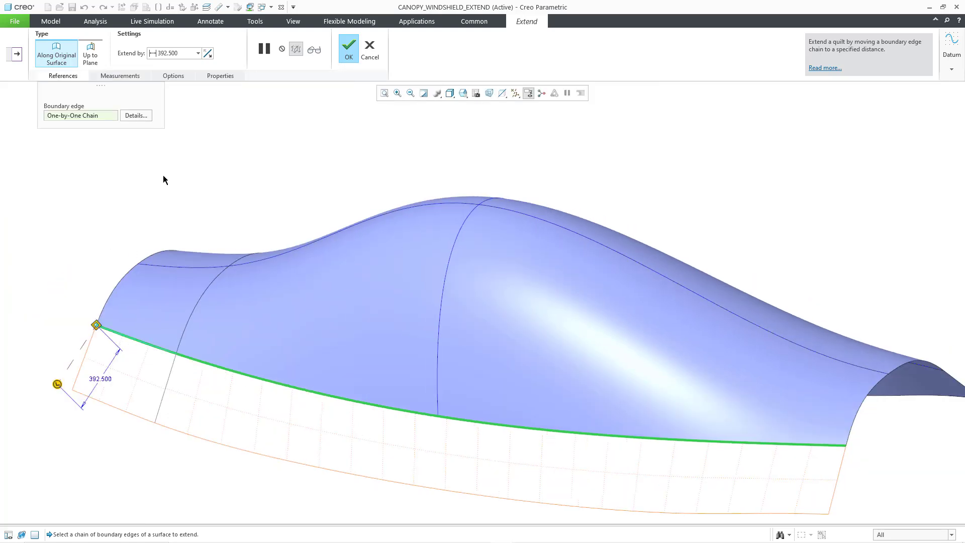
click(182, 74)
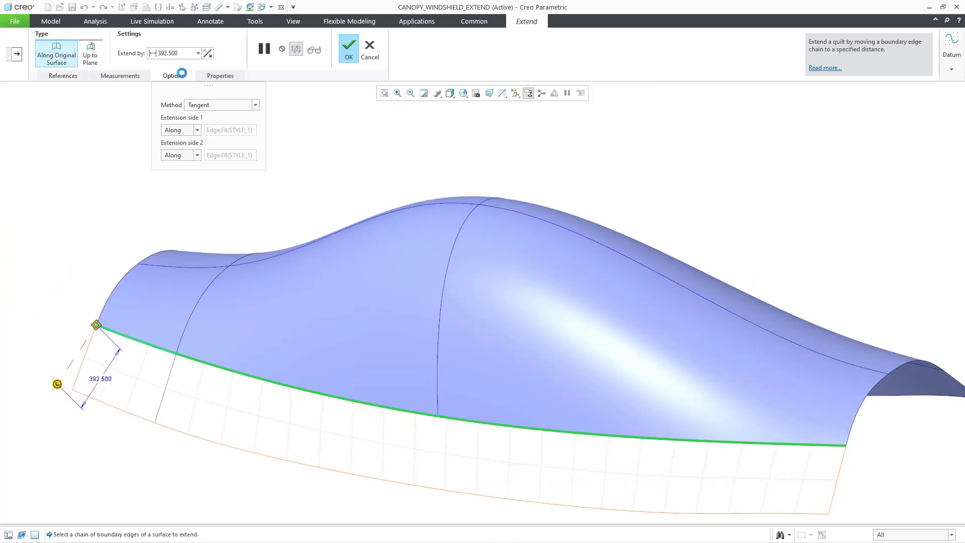
click(255, 104)
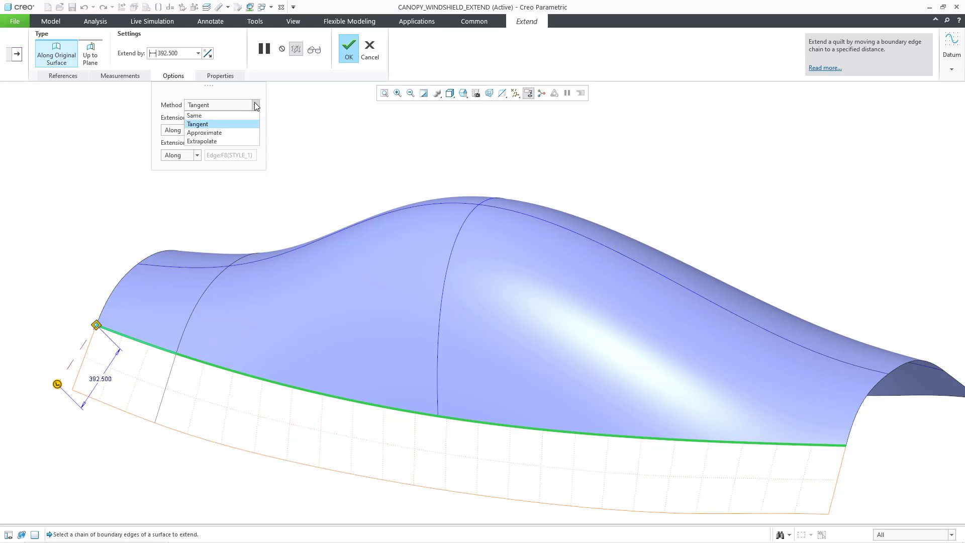
click(240, 132)
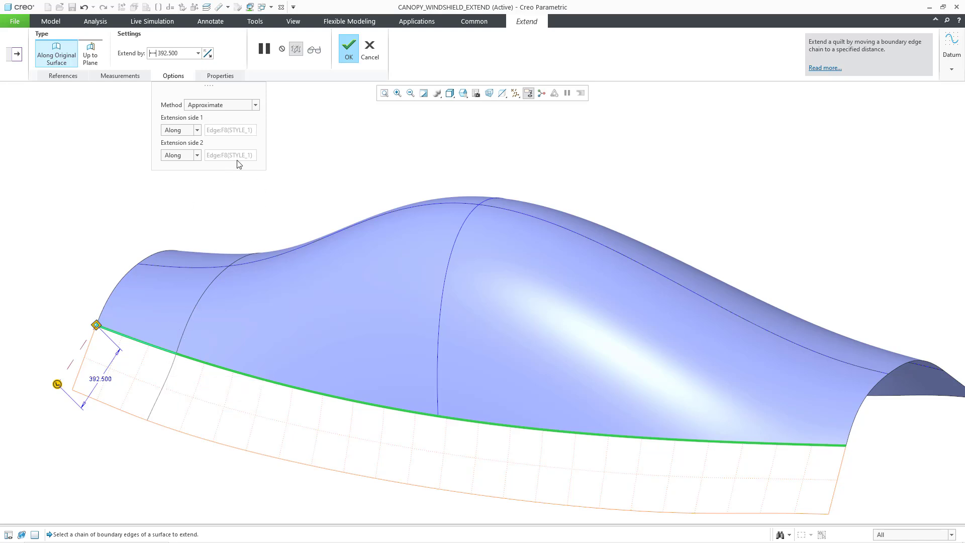
click(256, 105)
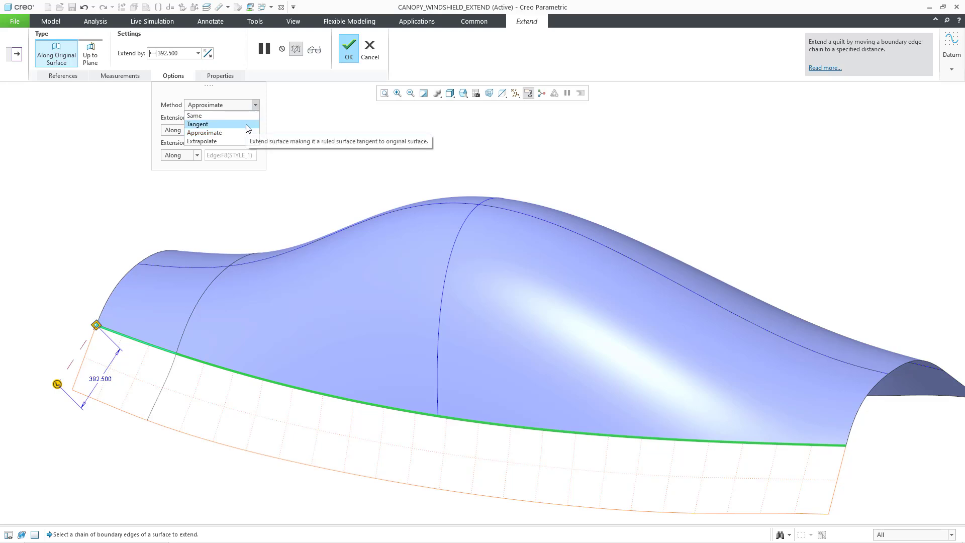
click(246, 125)
click(255, 106)
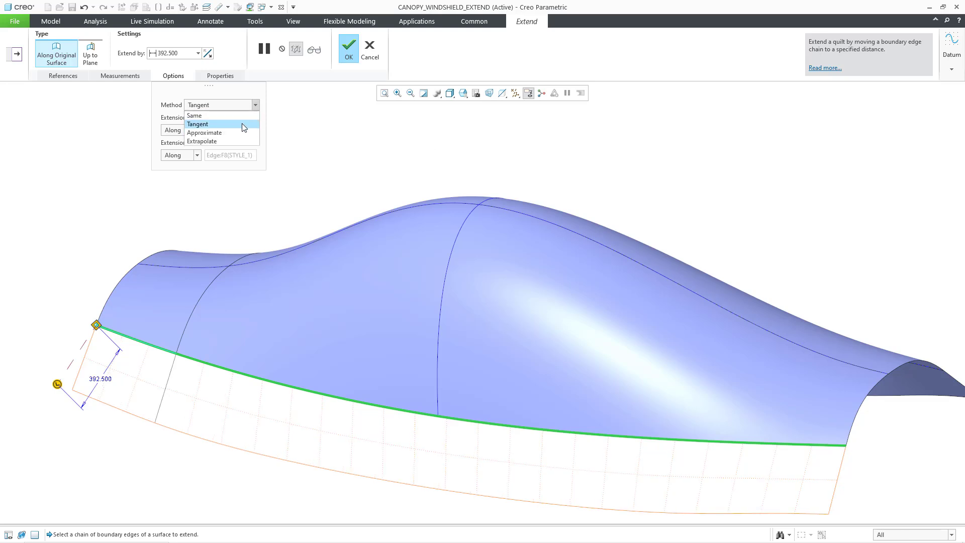
click(241, 133)
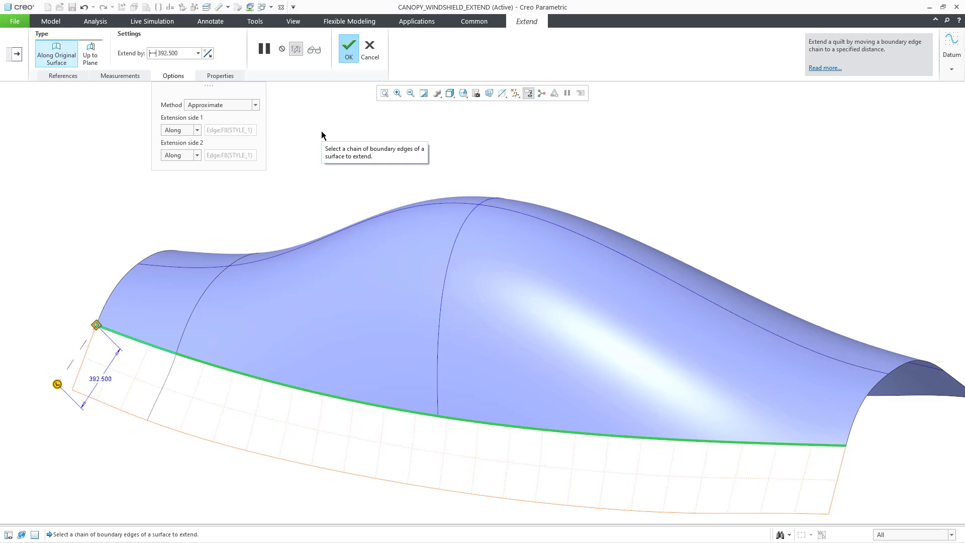
click(345, 54)
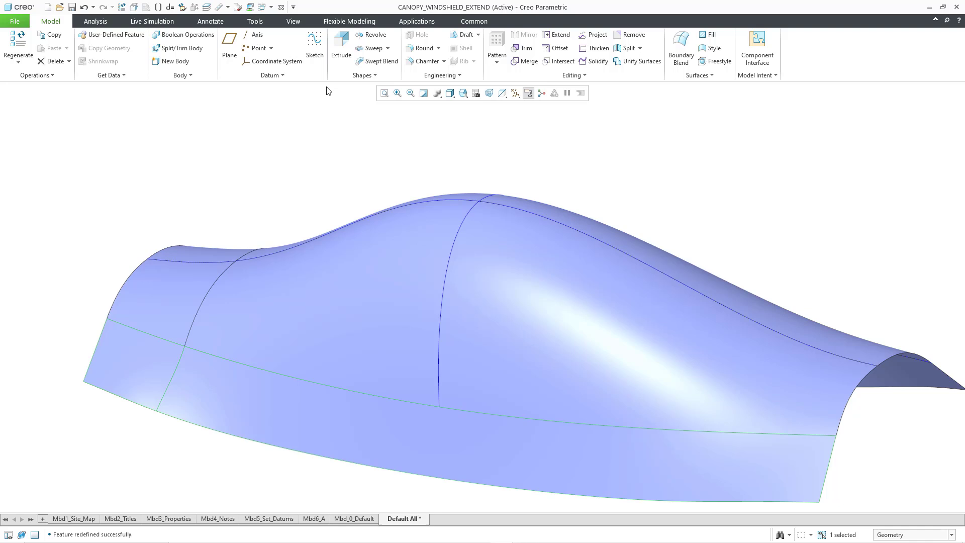
Redefine Extend 2 with the Extrapolate method, lengthen it to about 554.7, and accept the feature.
right_click(326, 116)
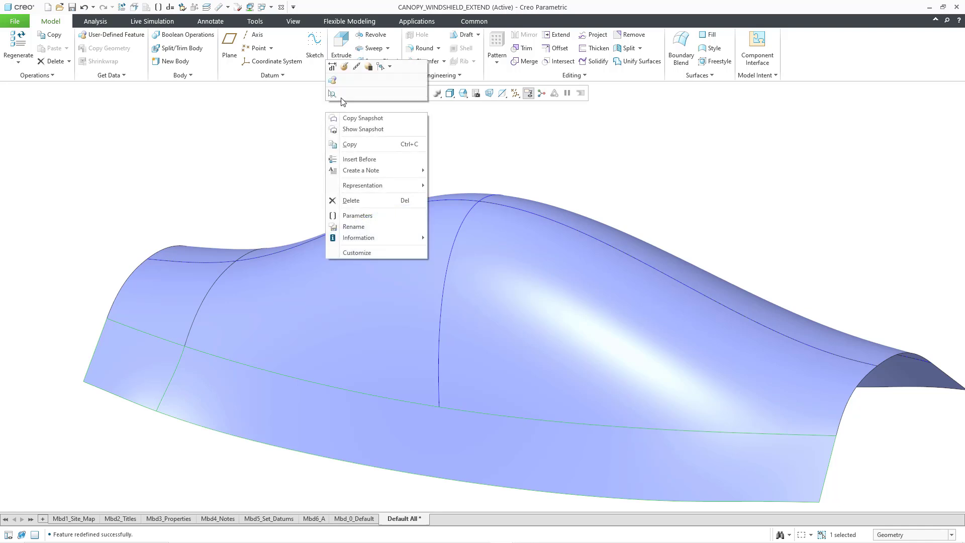
click(345, 67)
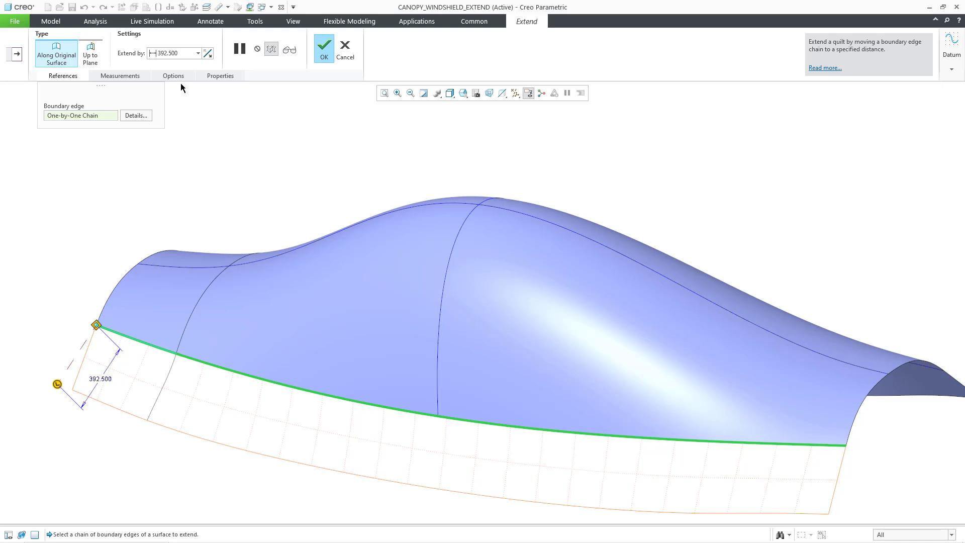
click(175, 76)
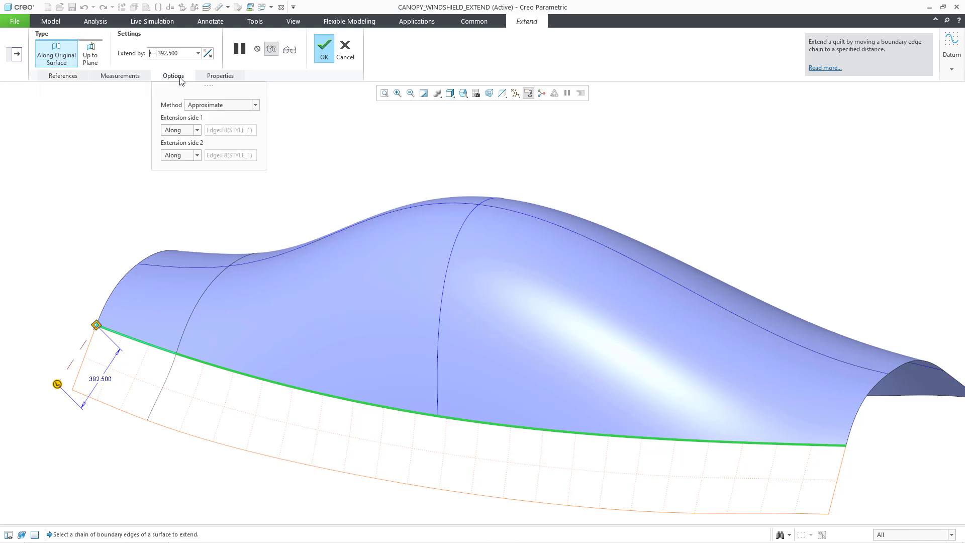
click(255, 106)
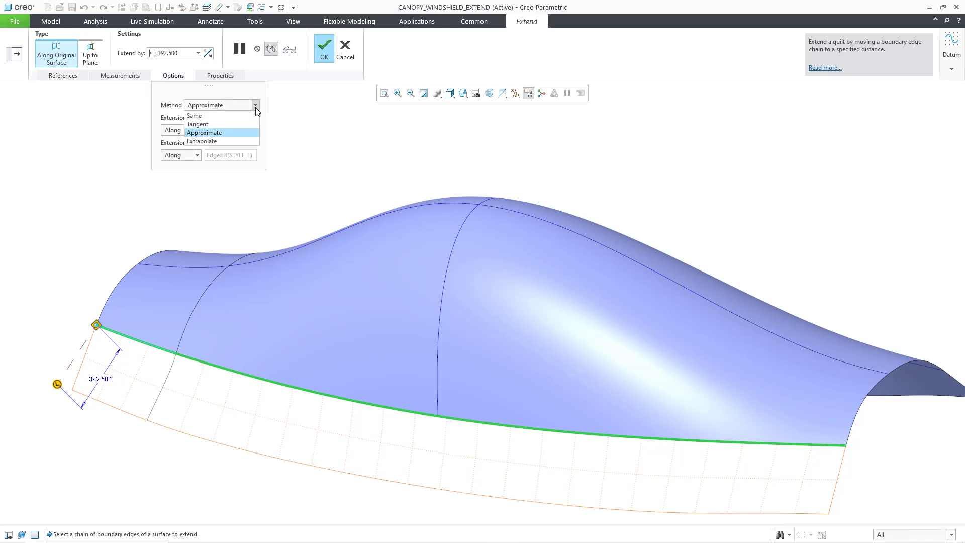
click(251, 142)
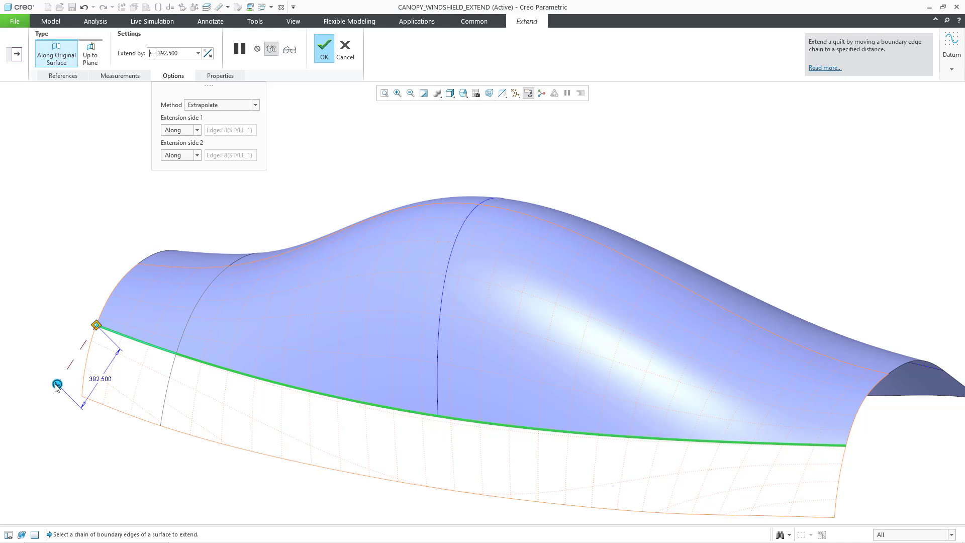
mouse_move(57, 385)
mouse_down()
mouse_move(49, 397)
mouse_move(58, 384)
mouse_up()
shift+middle_drag(151, 418, 151, 377)
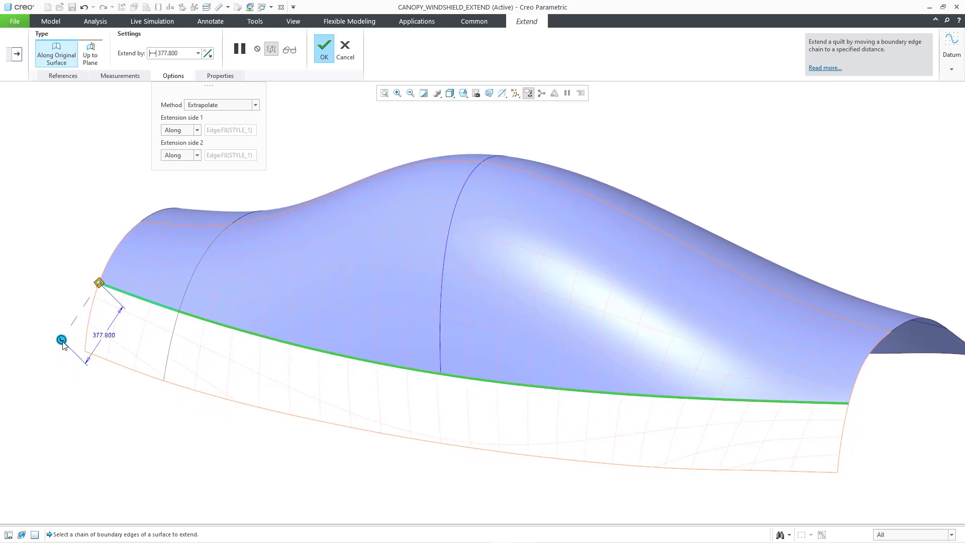
drag(61, 340, 51, 375)
scroll(78, 185, down, 1)
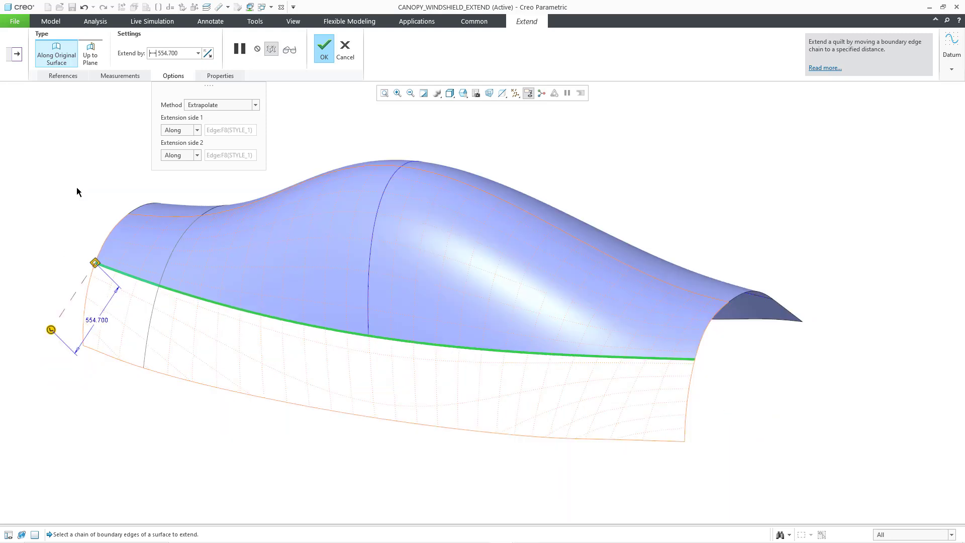
middle_click(77, 192)
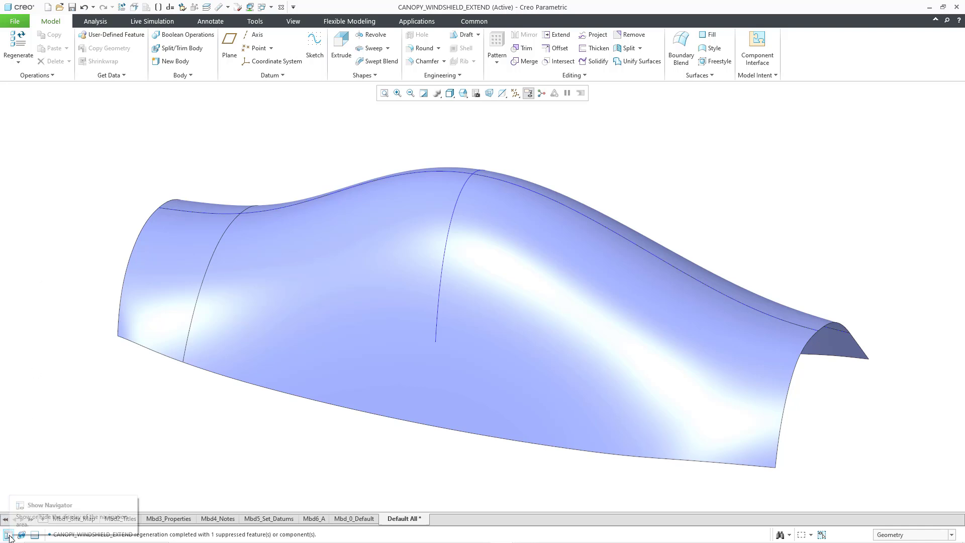
Suppress the features Extend 1 and Extend 2.
click(8, 535)
click(39, 258)
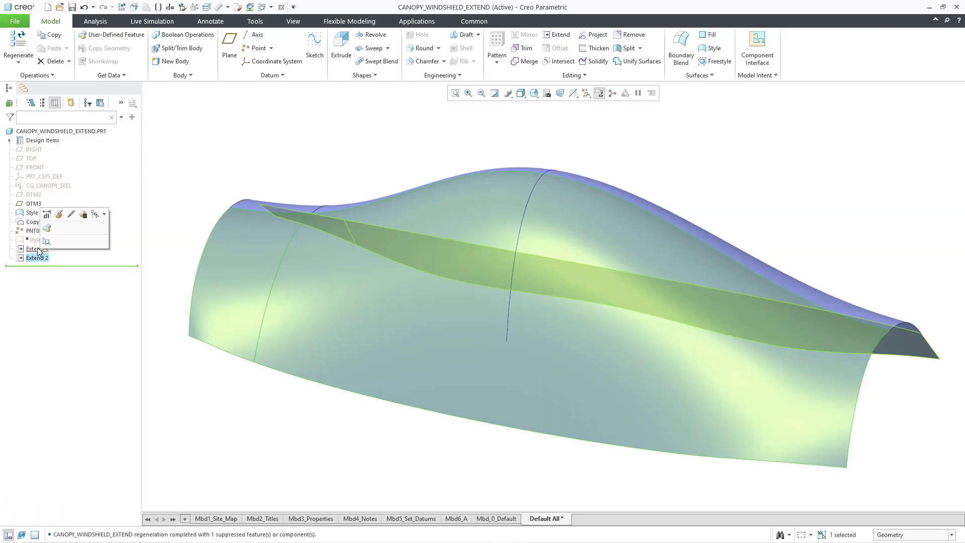
ctrl+click(37, 249)
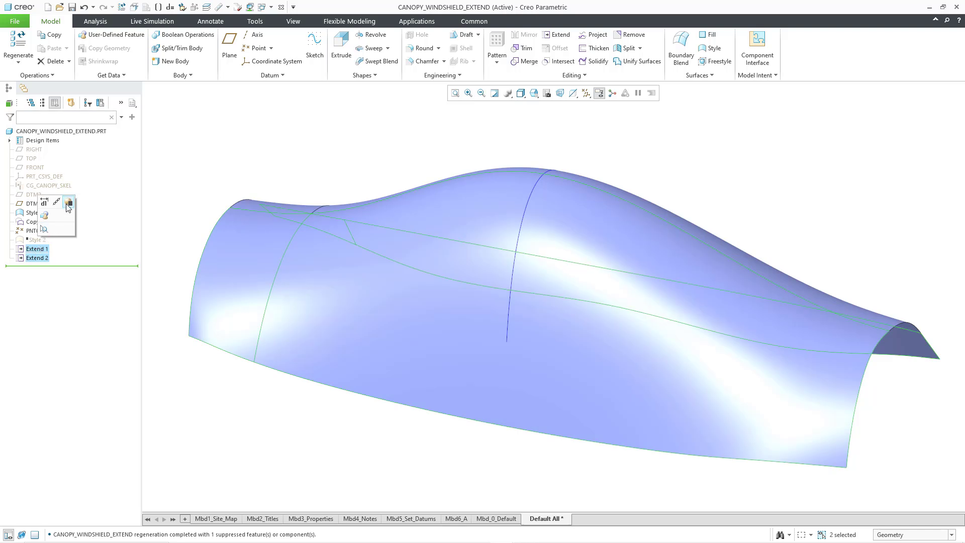
click(69, 204)
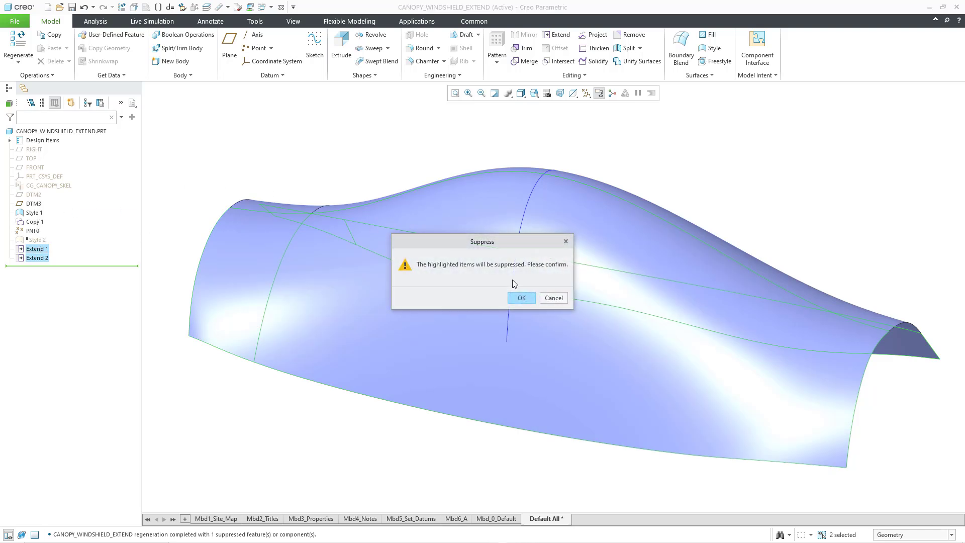
click(522, 299)
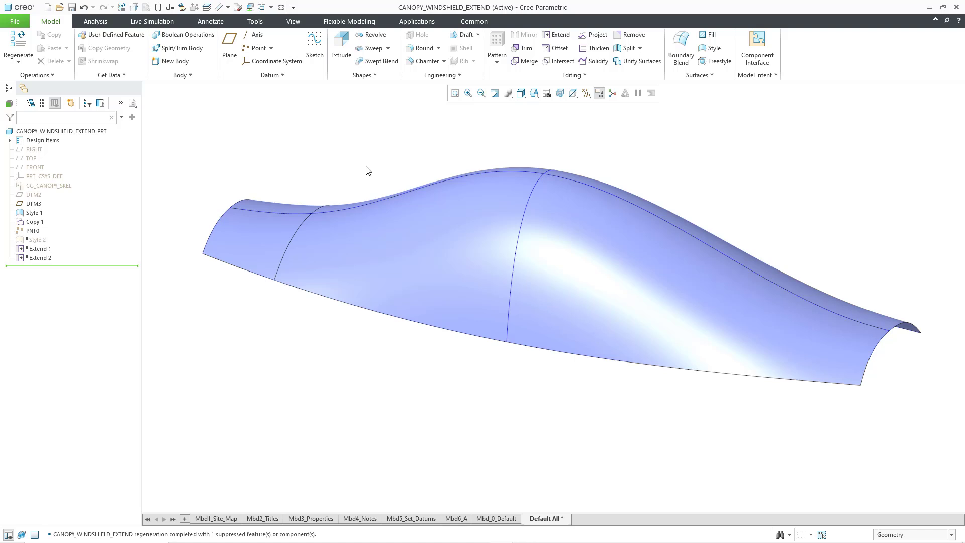
Extend the lower edge segment at the canopy's narrow open end by about 374.1 along the original surface, with the Same method.
middle_drag(478, 271, 761, 424)
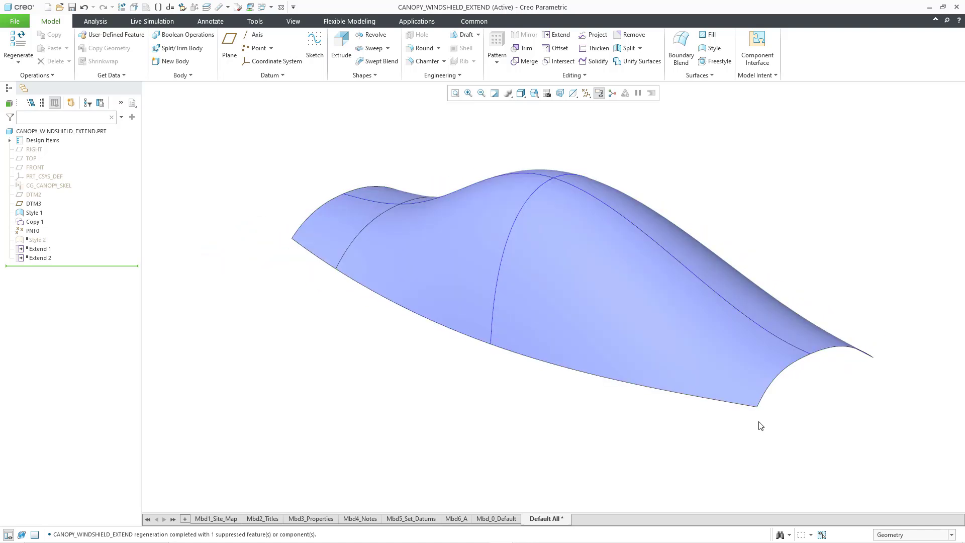
click(773, 384)
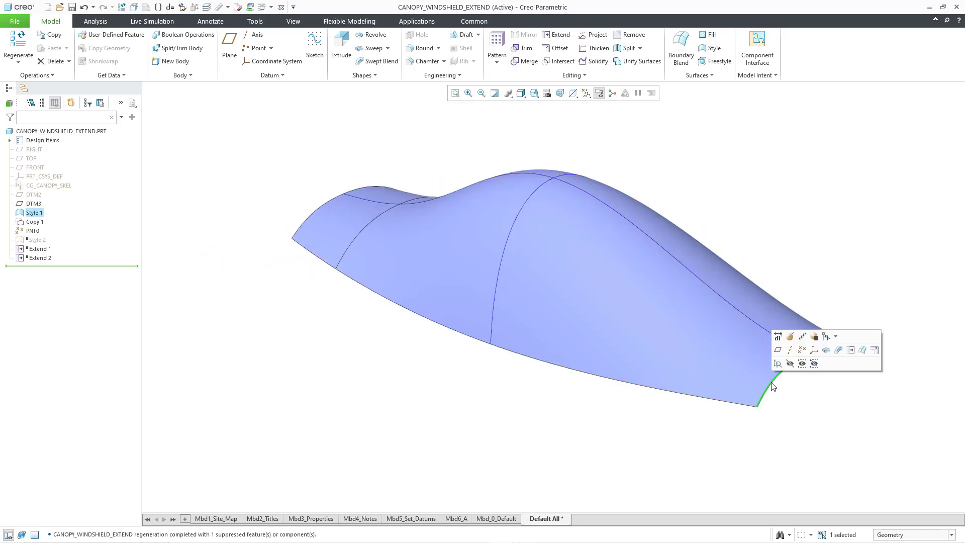
click(852, 352)
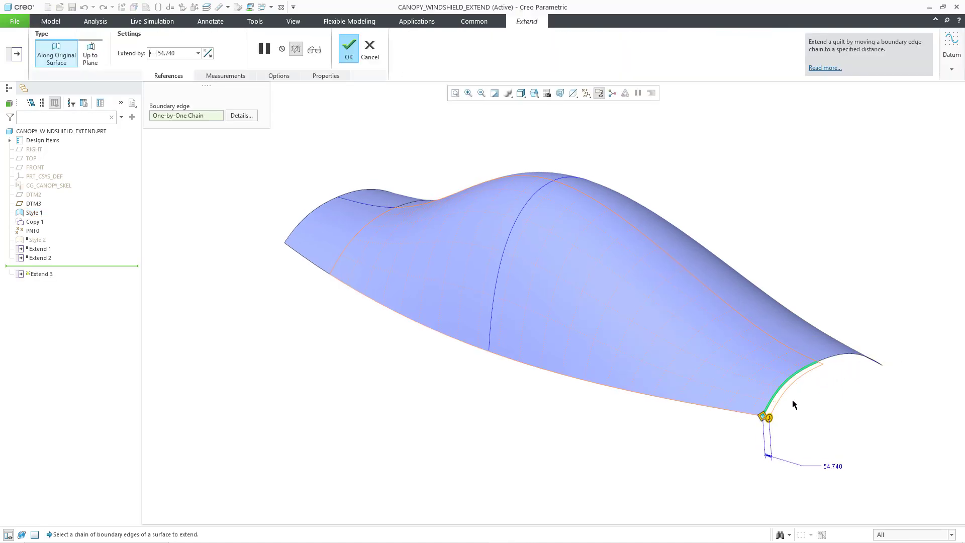
middle_drag(793, 400, 558, 362)
scroll(578, 403, up, 5)
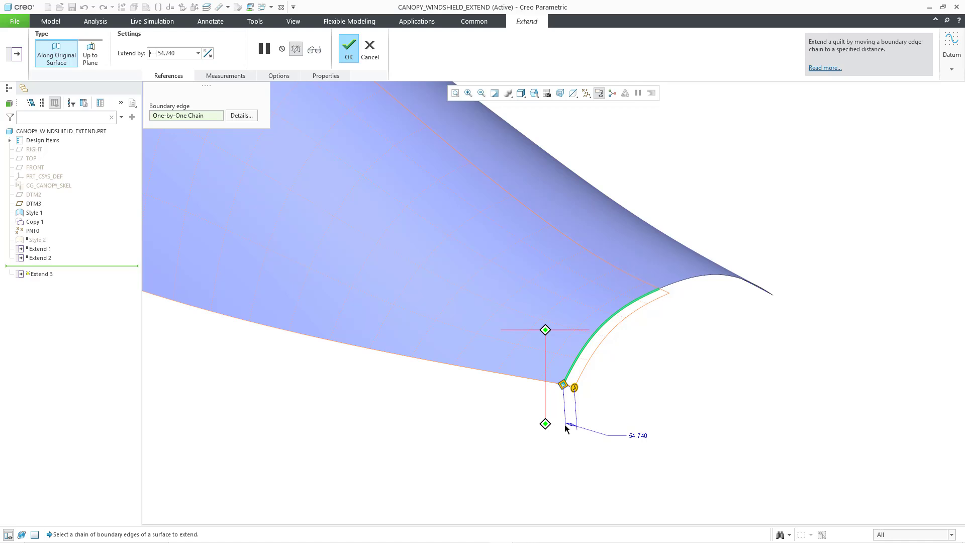
drag(575, 389, 649, 431)
click(279, 76)
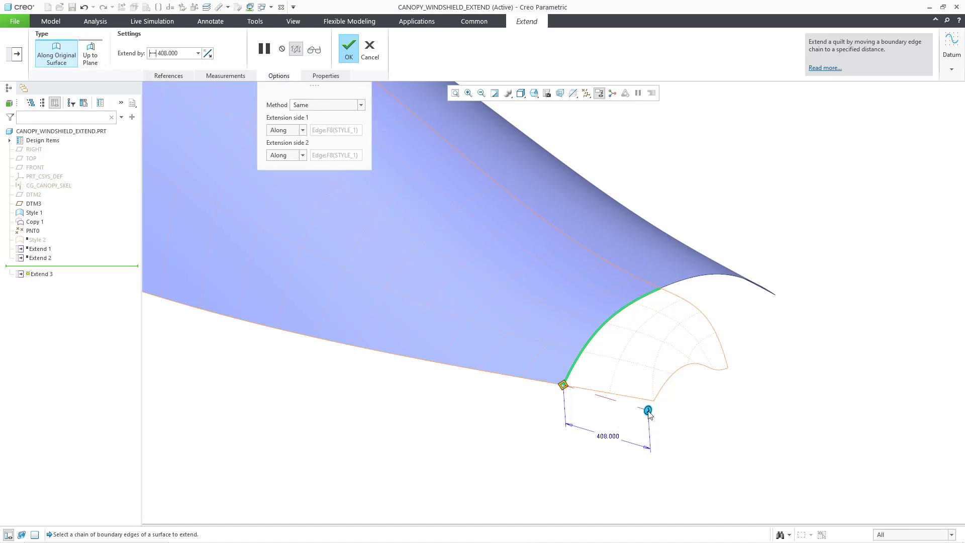
drag(649, 412, 677, 424)
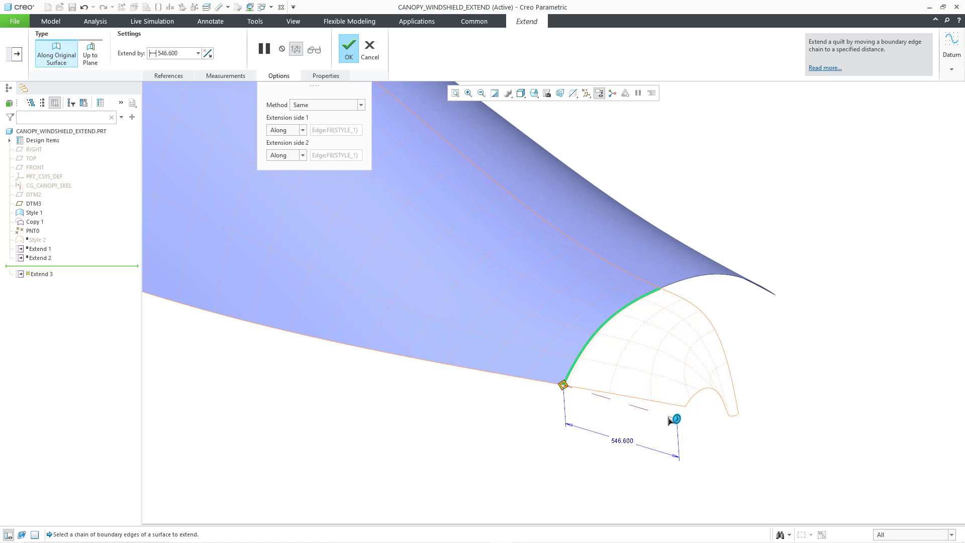
drag(669, 421, 641, 409)
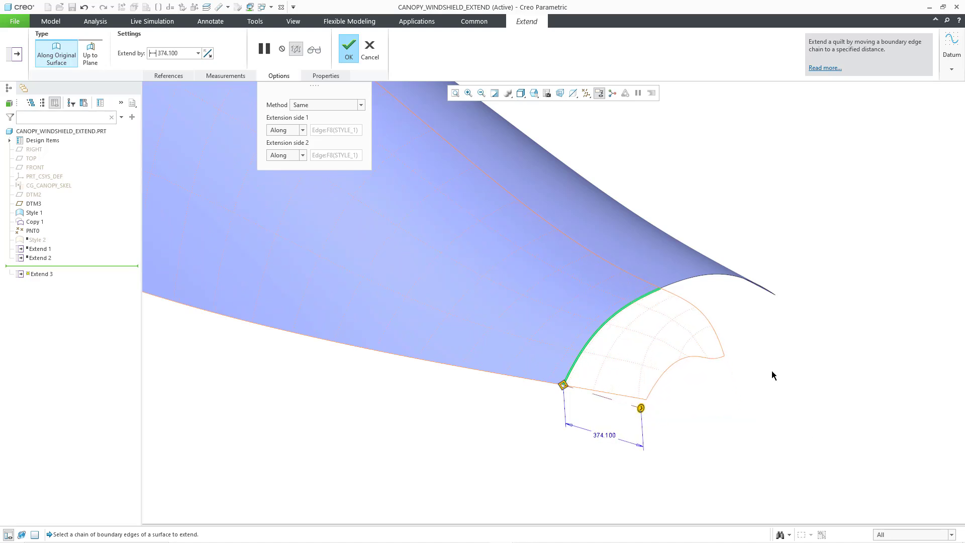
Change the end-edge extension to the Extrapolate method, lengthen it to about 601, and accept the feature.
click(321, 105)
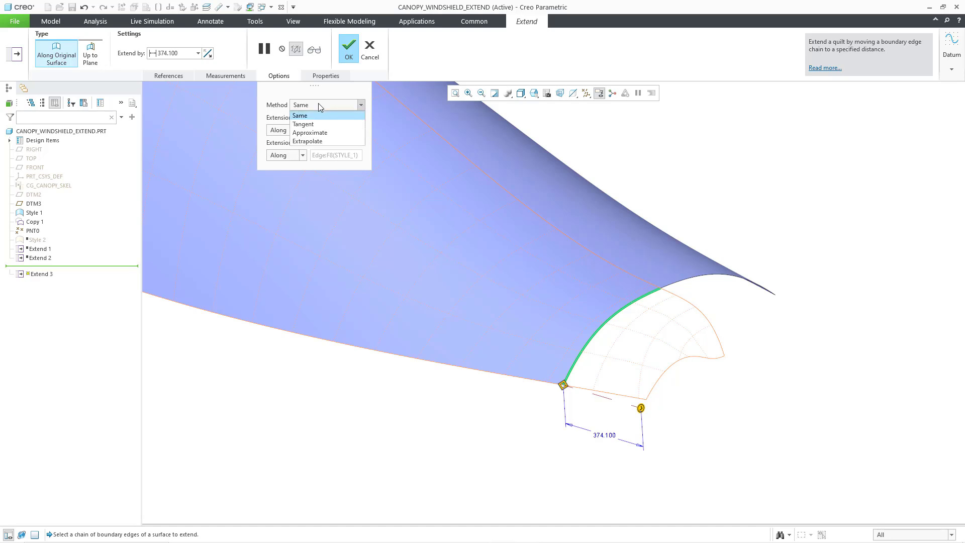
click(319, 142)
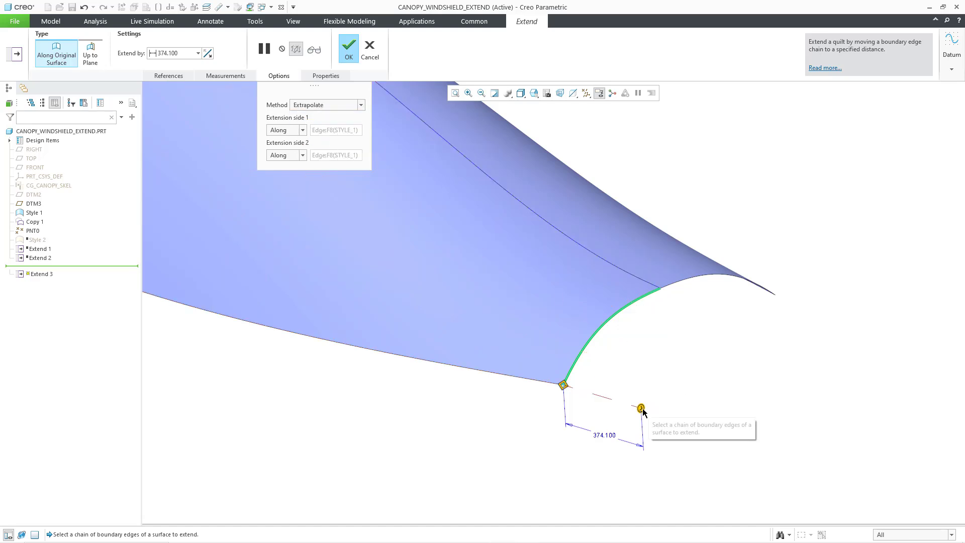
drag(641, 408, 689, 422)
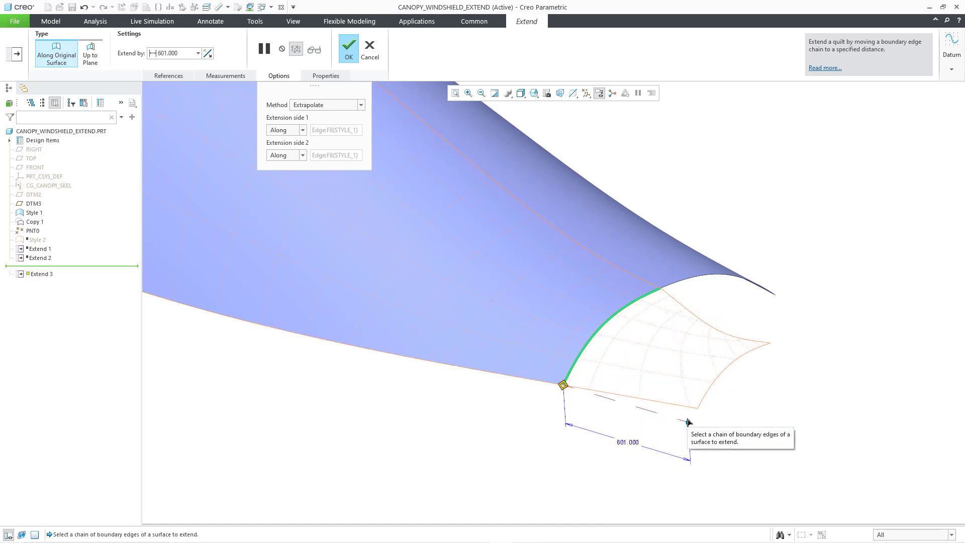
middle_click(456, 421)
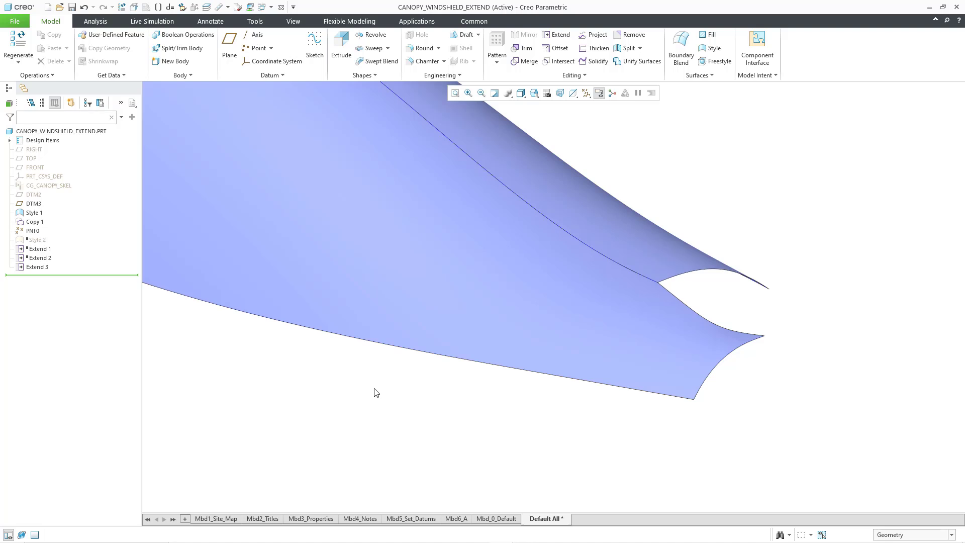
Switch to the EXTEND_EDGE part's window.
click(305, 208)
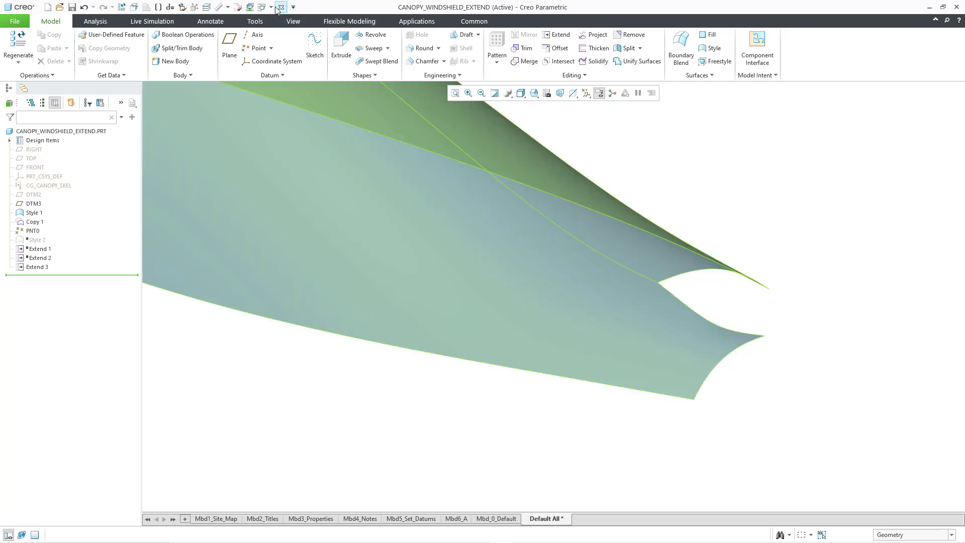
click(271, 7)
click(289, 31)
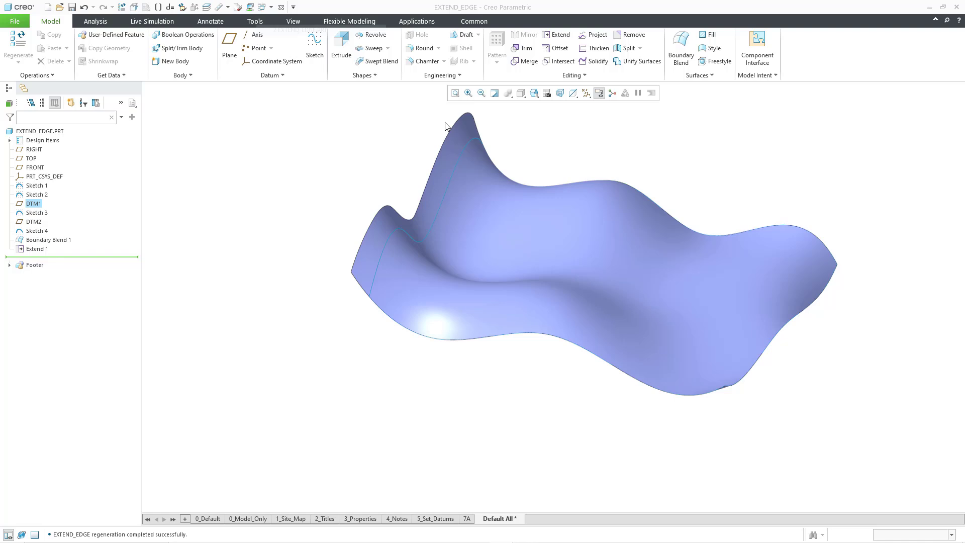
middle_drag(482, 346, 402, 257)
scroll(351, 219, up, 3)
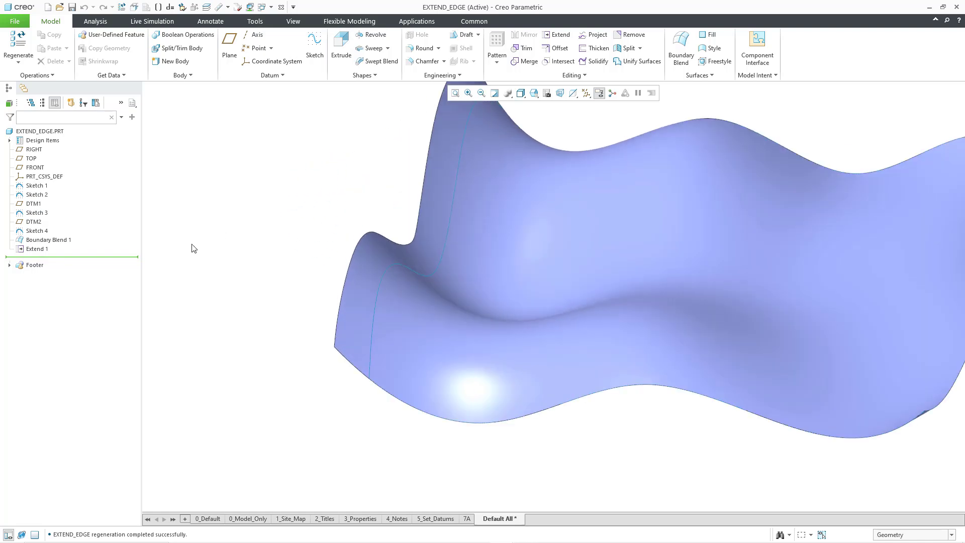
Open Extend 1 for redefinition and review its extension side options and the distance types of its measurement point.
click(41, 251)
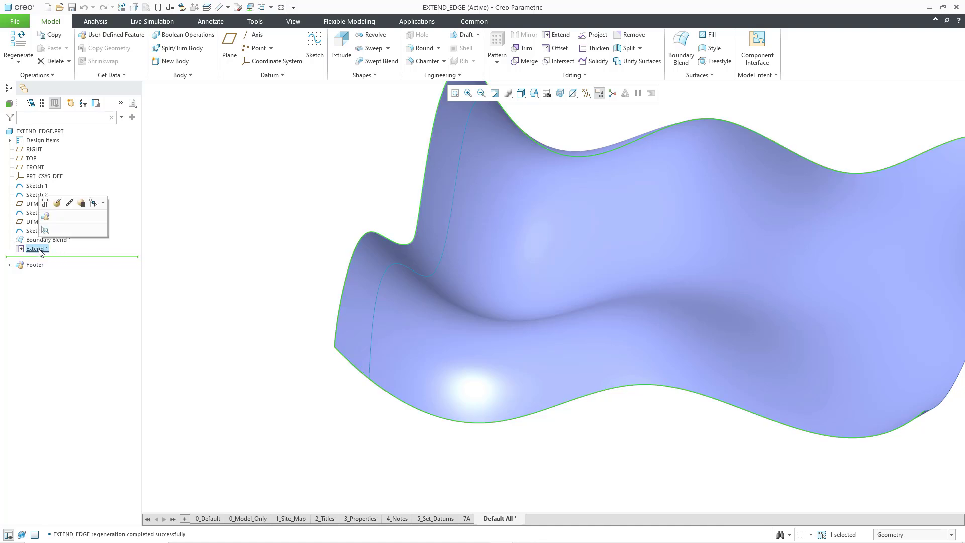
click(57, 204)
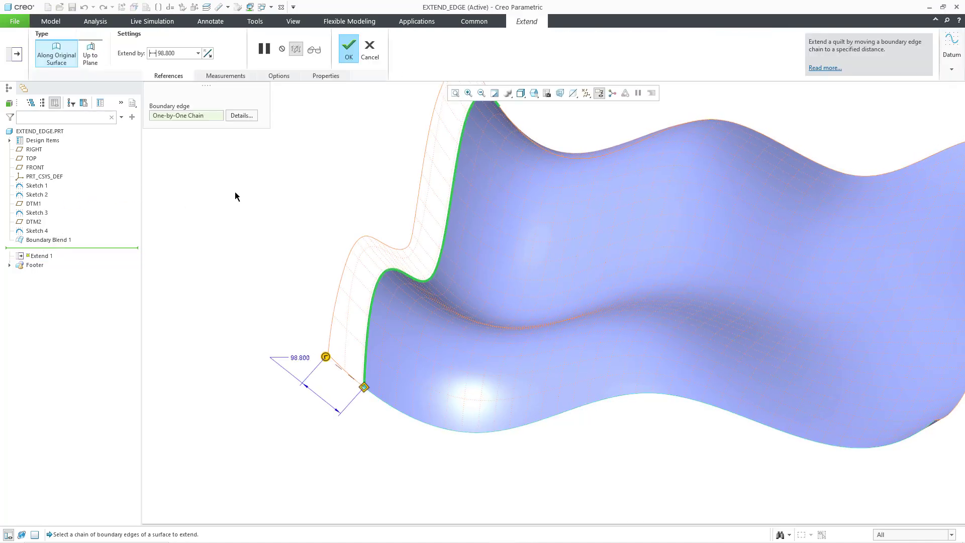
click(278, 76)
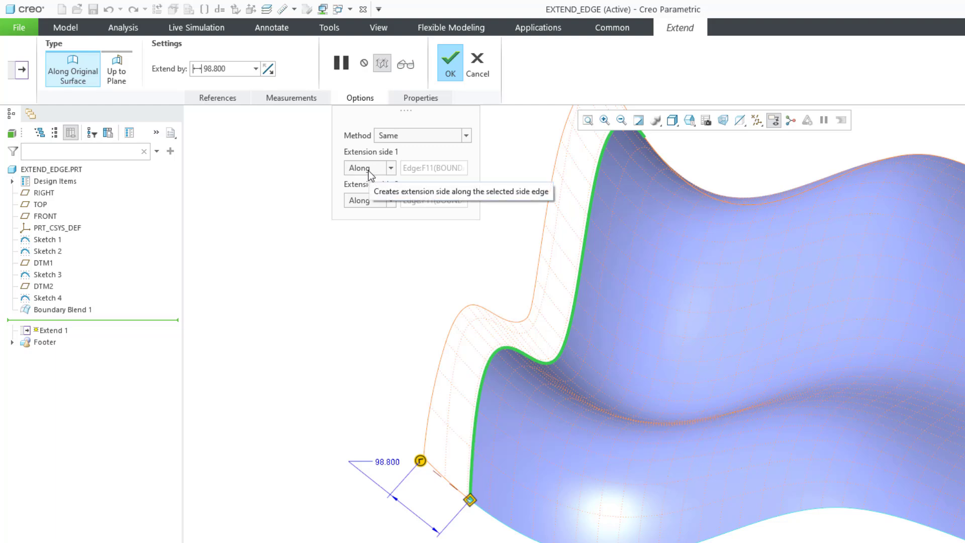
click(289, 98)
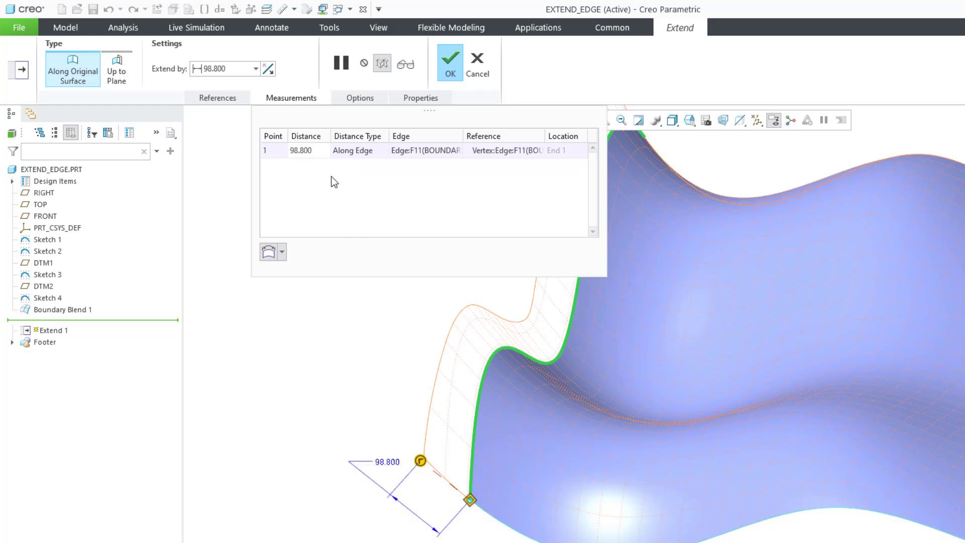
click(378, 150)
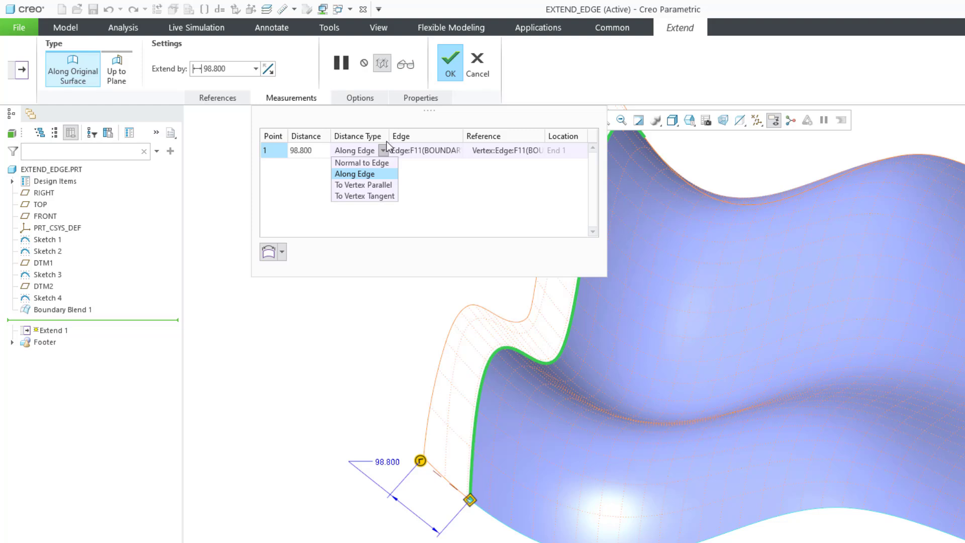
click(364, 98)
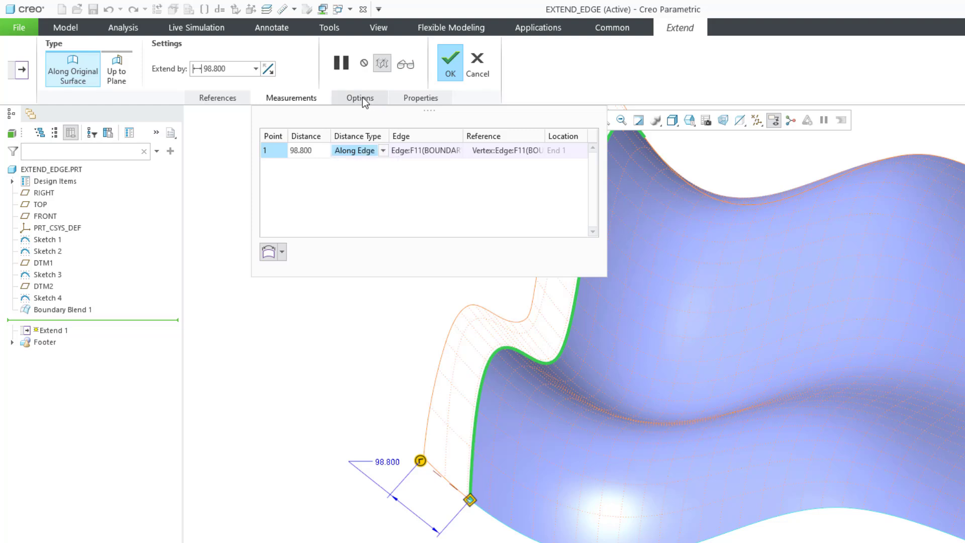
Set extension side 1 of Extend 1 to Normal To.
click(363, 97)
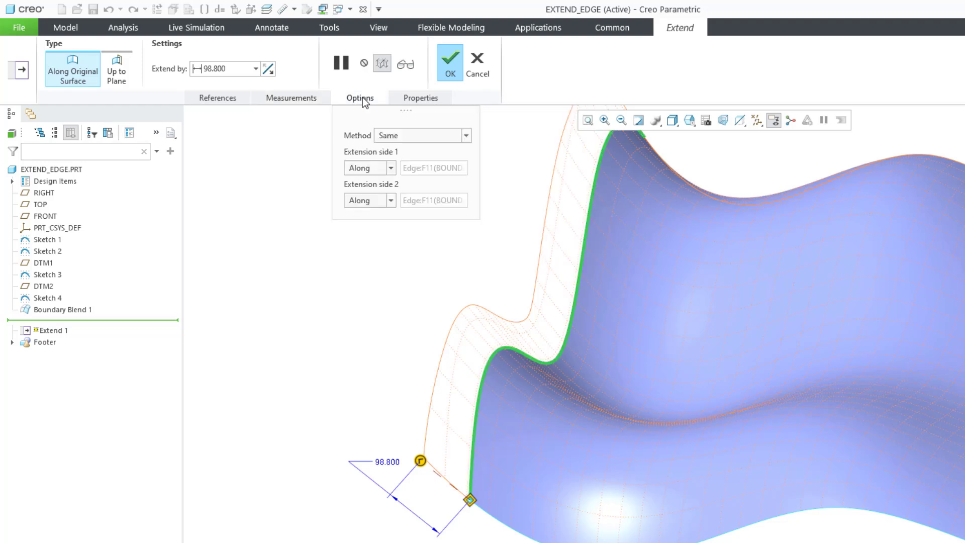
click(392, 168)
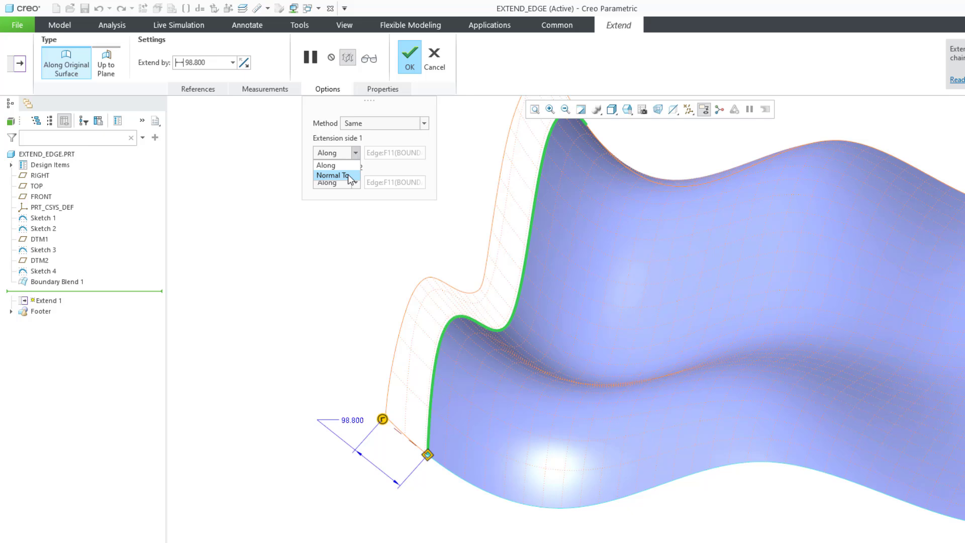
click(348, 176)
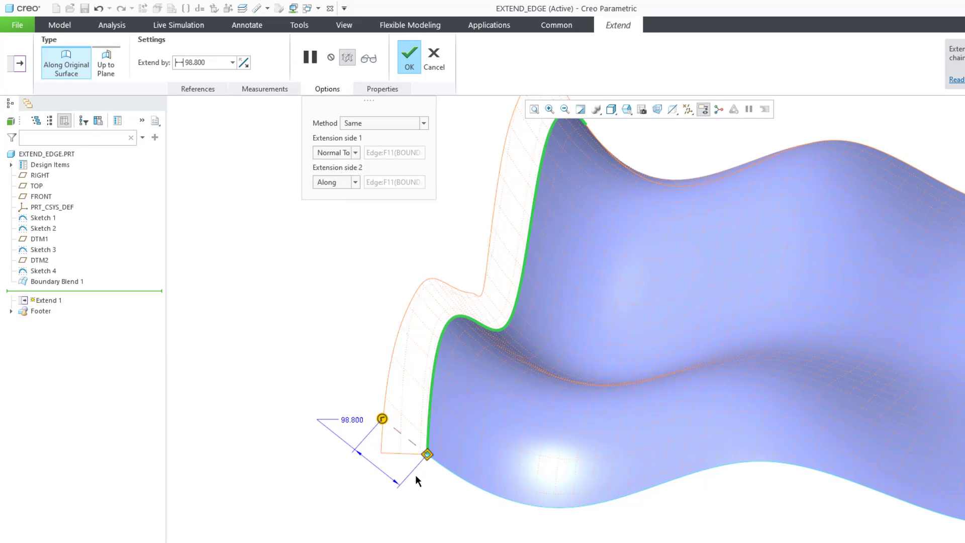
Try the Along option for extension side 1 of Extend 1 to compare the shape of the extension's side edge.
scroll(415, 454, down, 3)
scroll(415, 454, down, 1)
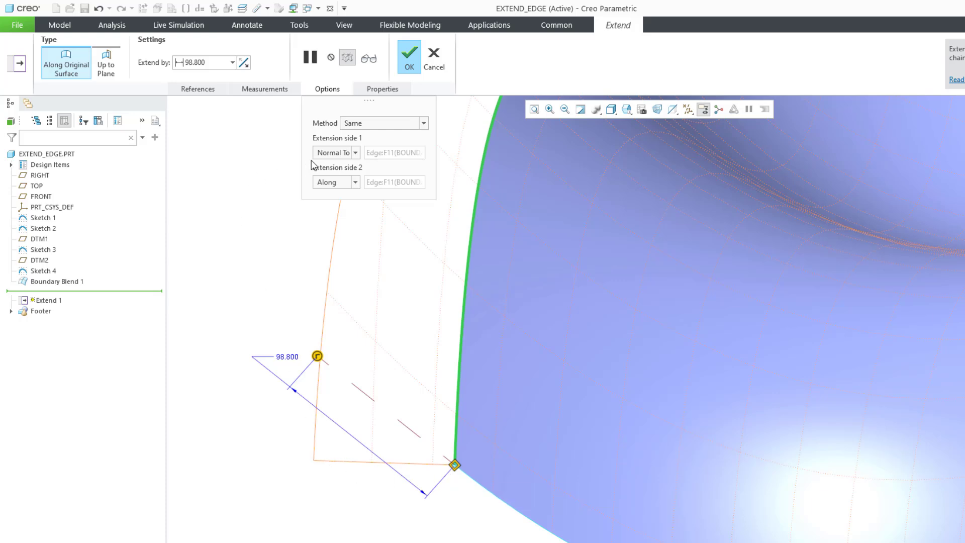
click(354, 153)
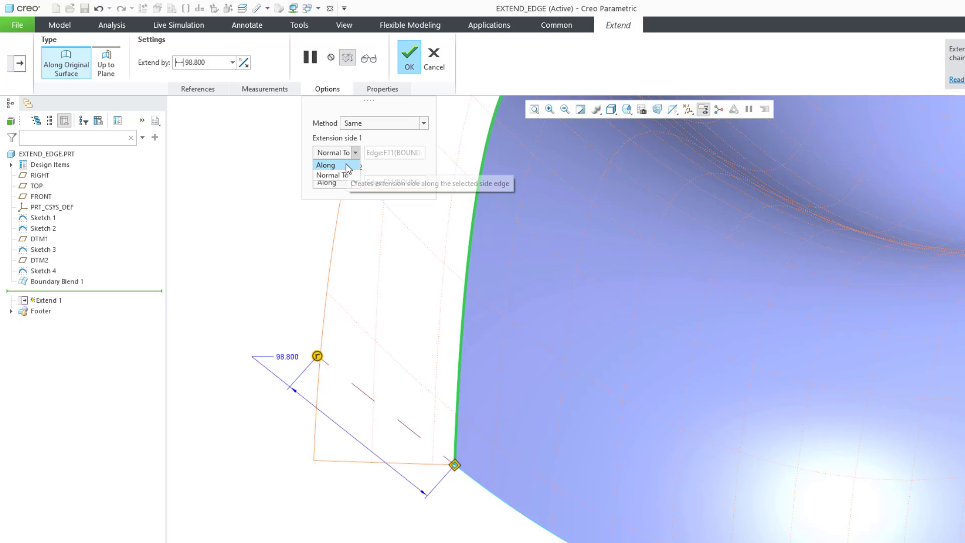
click(347, 168)
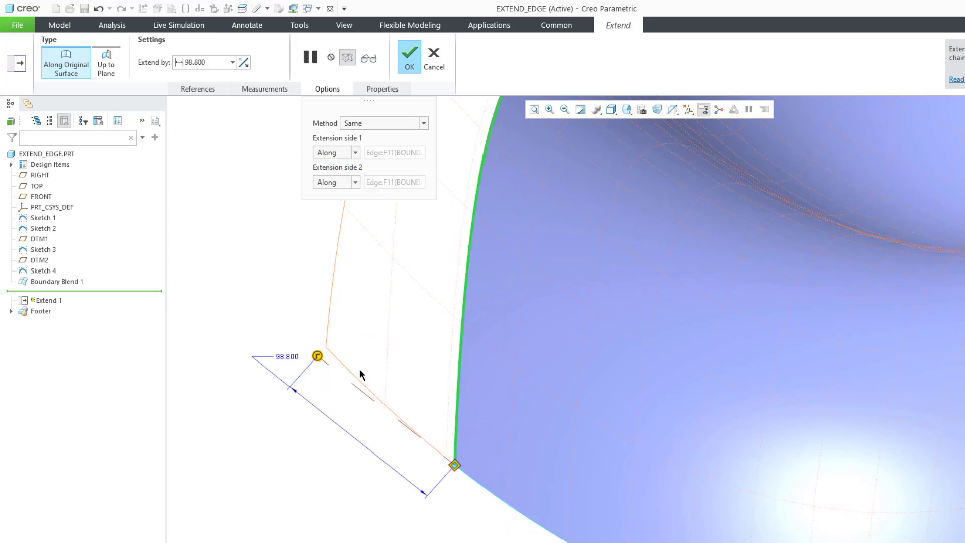
Return extension side 1 to Normal To and accept the redefinition of Extend 1.
click(355, 153)
click(344, 176)
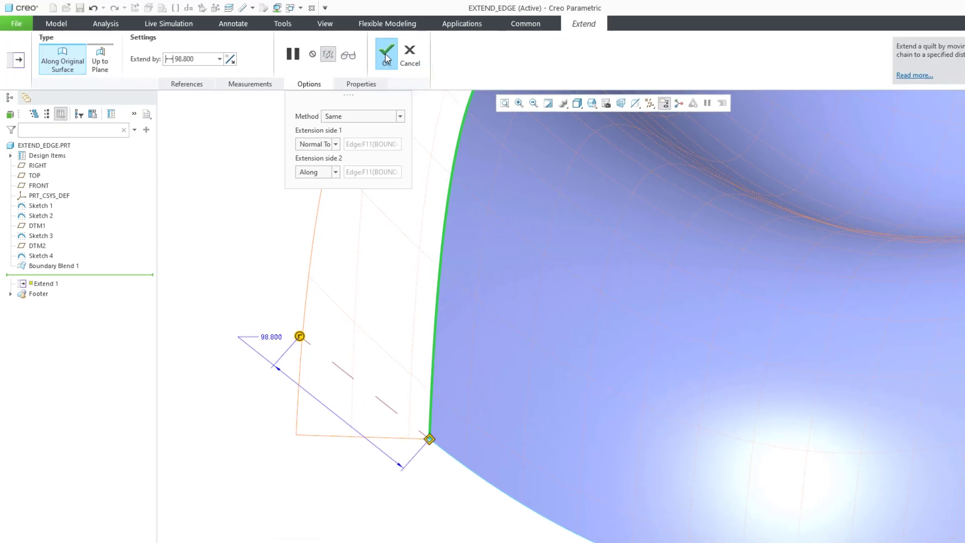
click(386, 53)
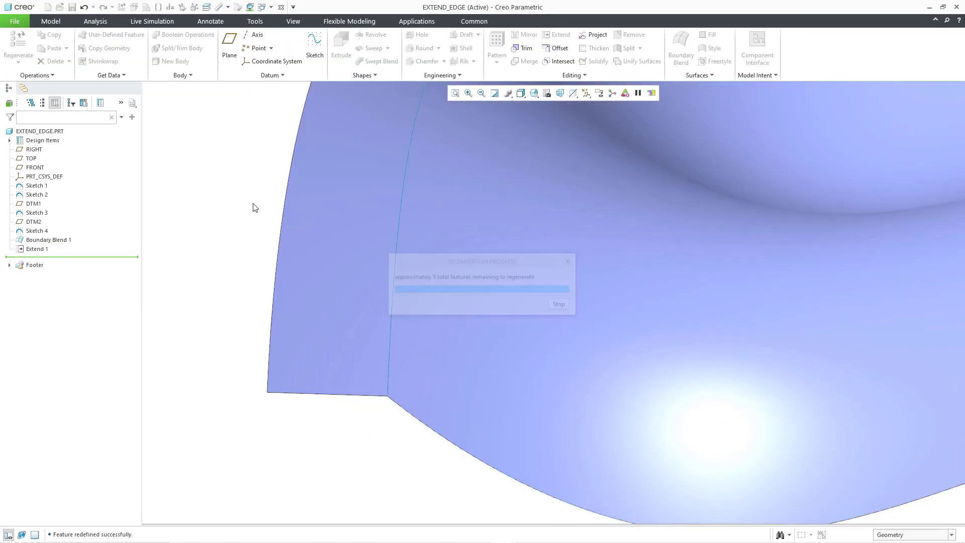
click(255, 208)
mouse_move(437, 406)
middle_down()
mouse_move(409, 371)
mouse_move(301, 420)
middle_up()
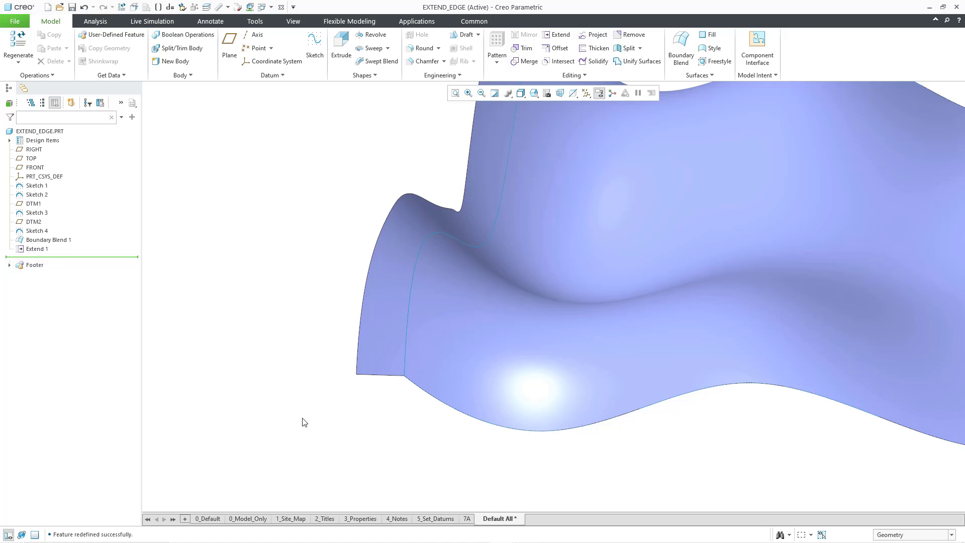